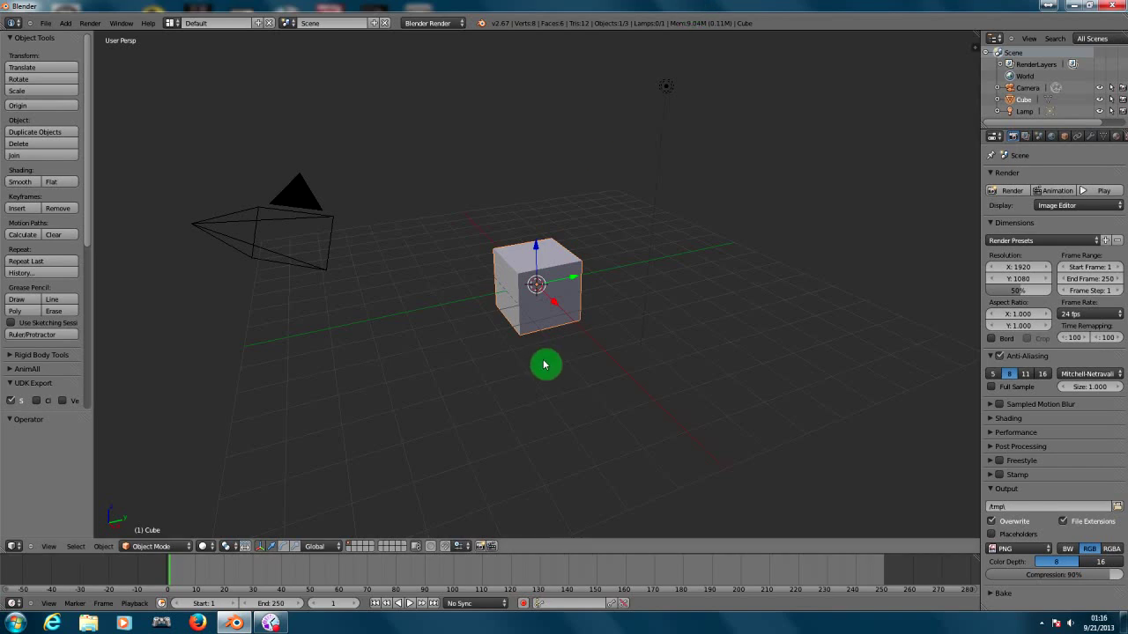
Scale the cube up to 5.878 and set its display type to Wire
key("s")
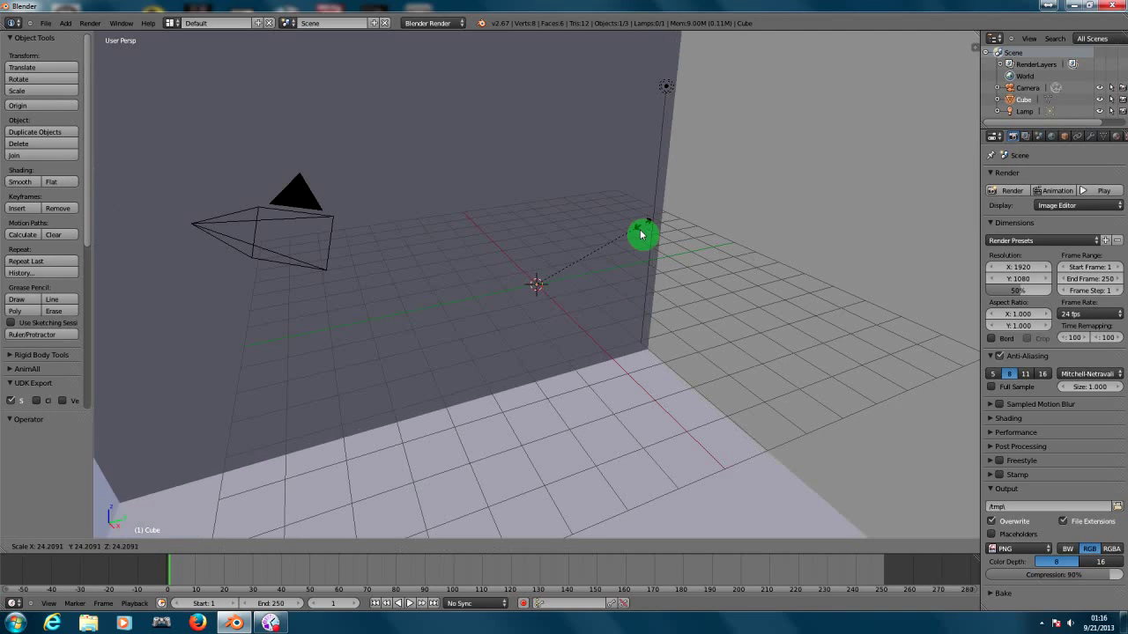
left_click(568, 275)
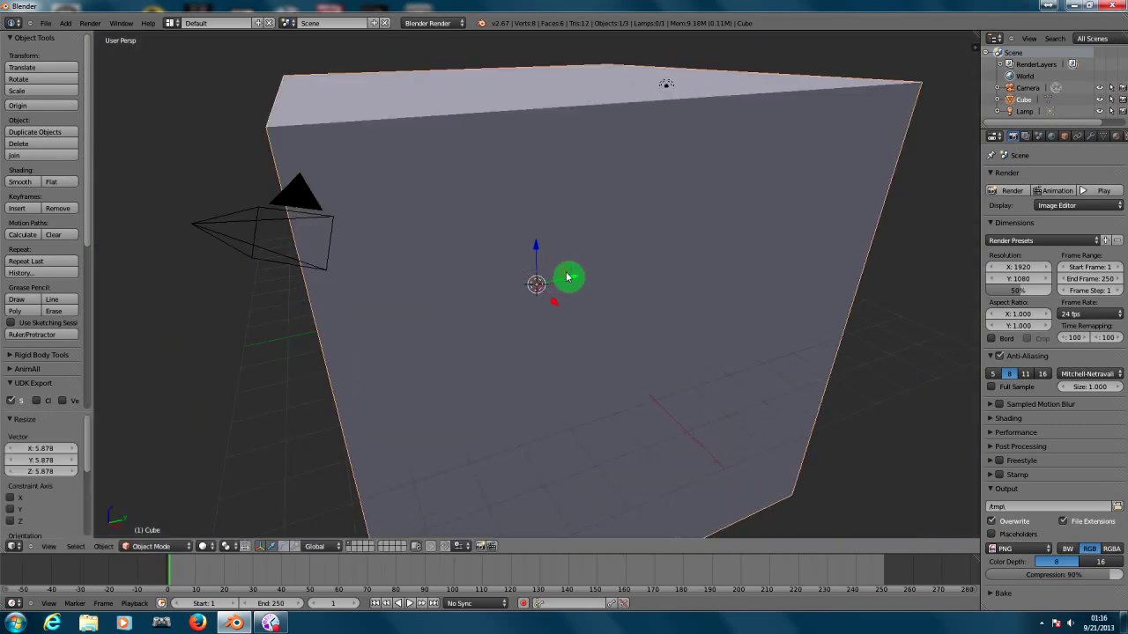
left_click(1065, 135)
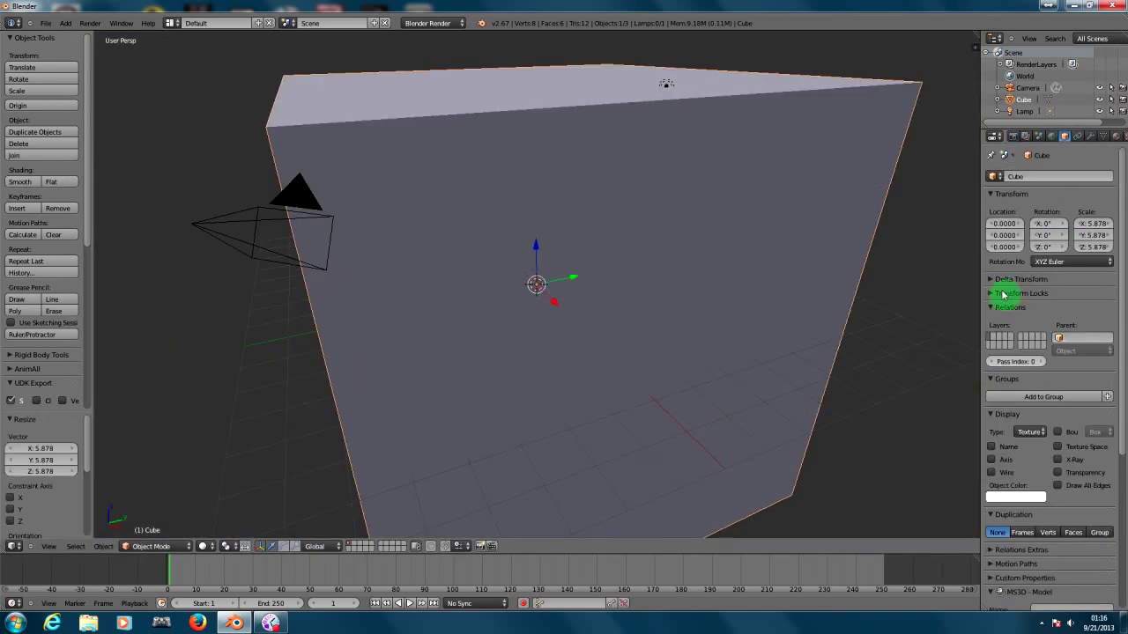
left_click_drag(979, 268, 937, 269)
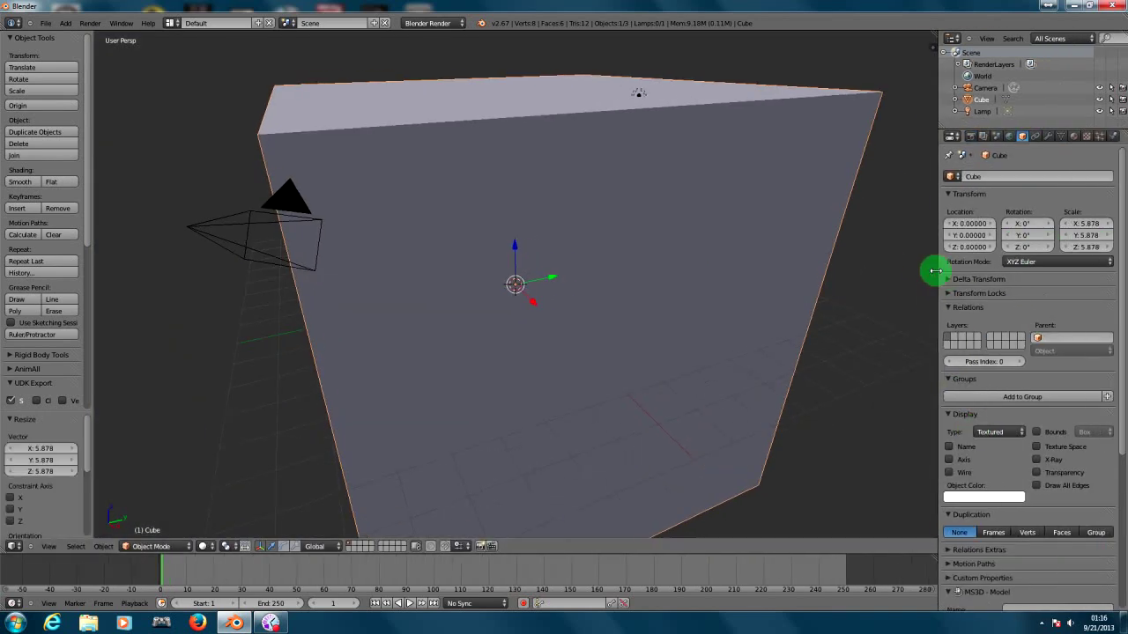
left_click(982, 430)
left_click(988, 408)
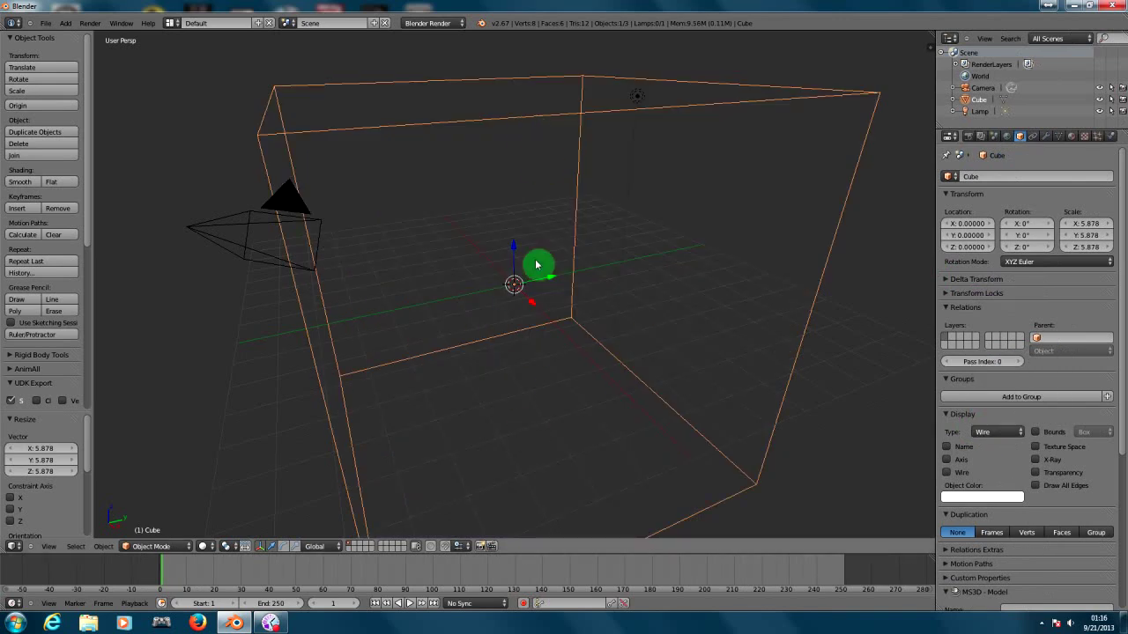
Raise the cube to Z 4.17 and undo an added plane, ending on Physics properties
left_click_drag(516, 256, 519, 123)
key("shift+a")
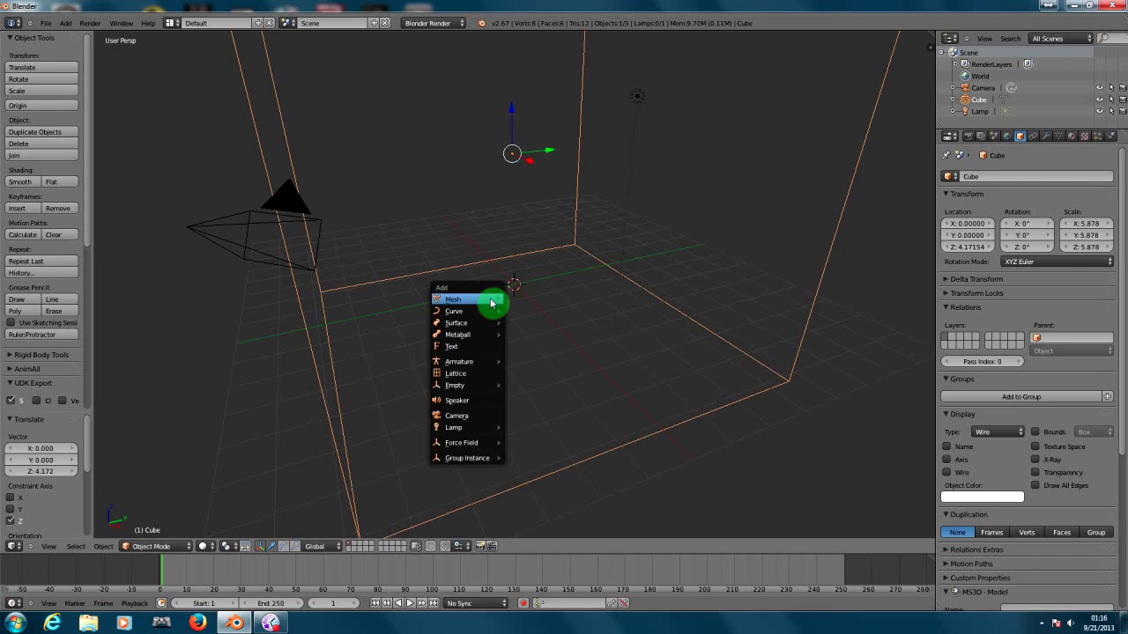
left_click(521, 301)
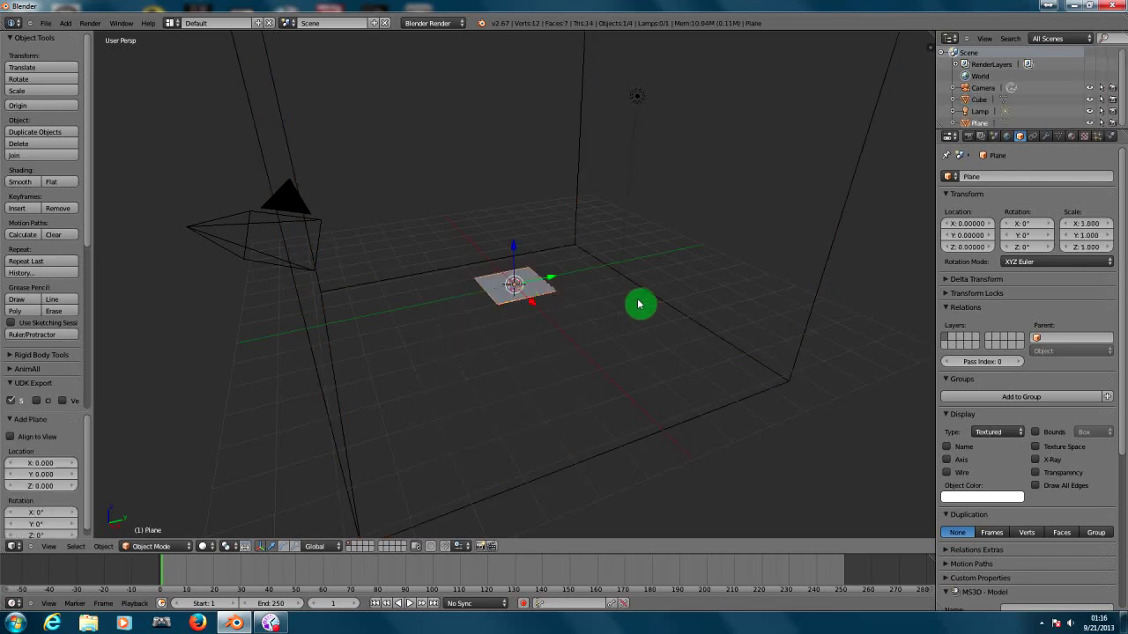
mouse_move(640, 305)
middle_mouse_down()
mouse_move(604, 259)
mouse_move(603, 269)
mouse_move(640, 282)
mouse_move(637, 307)
middle_mouse_up()
key("ctrl+z")
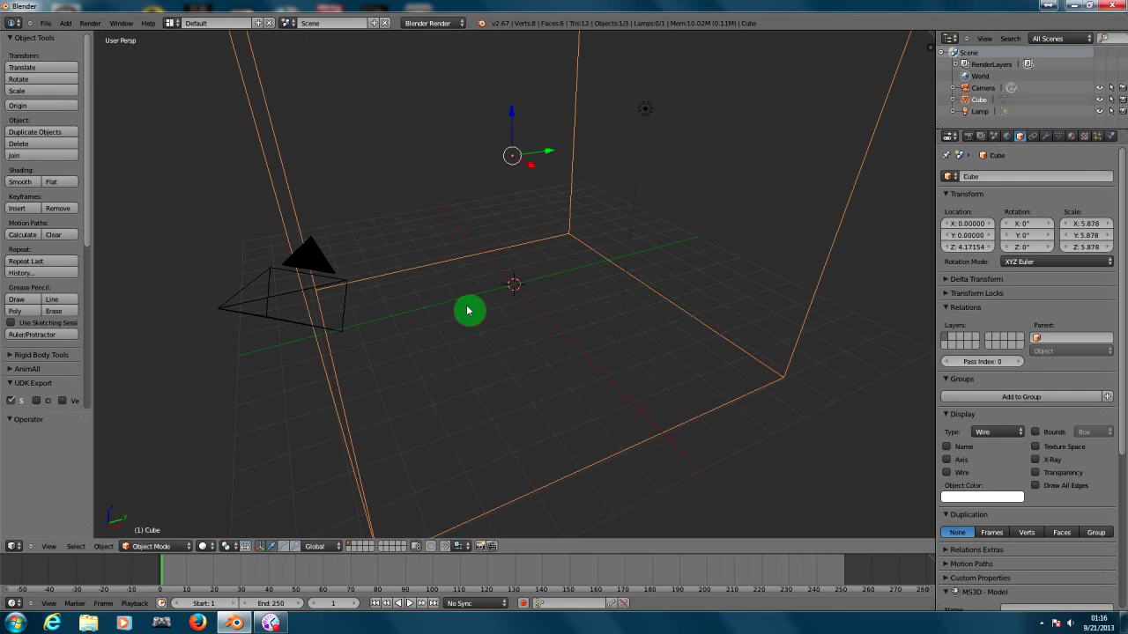
left_click(1110, 136)
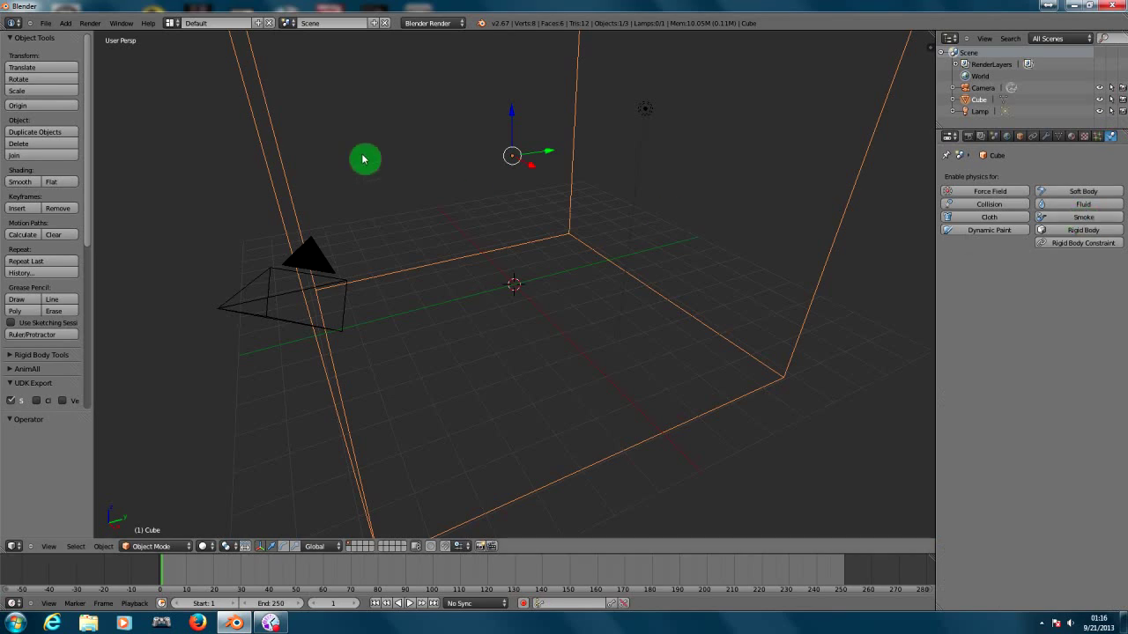
Enable Smoke physics on the cube as a Domain with the default 32 divisions
left_click(1084, 218)
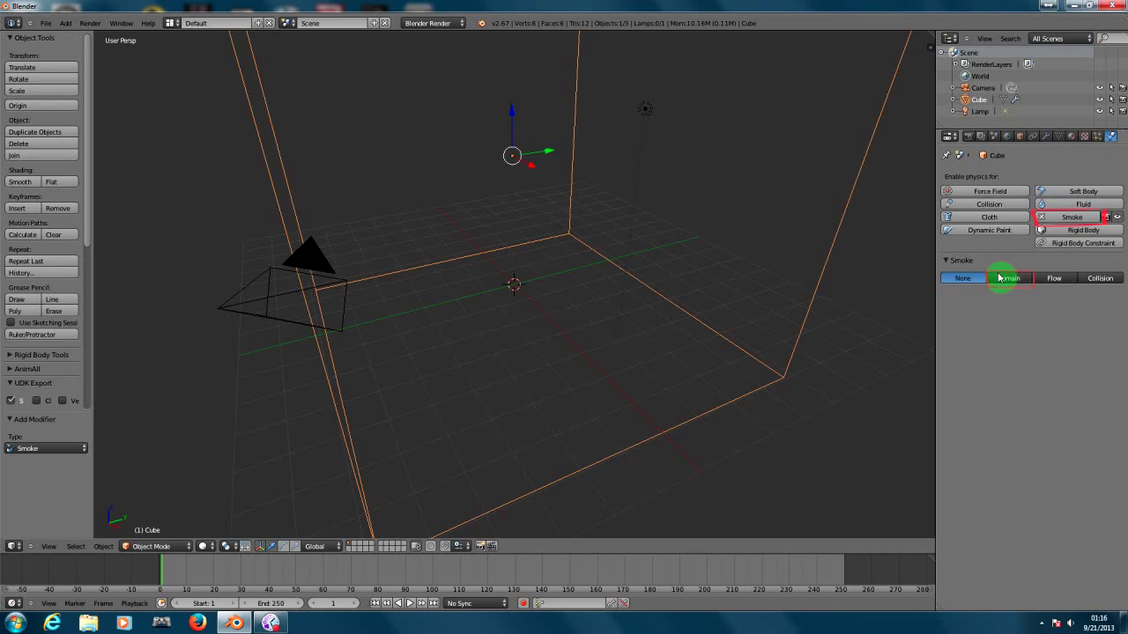
left_click(1005, 278)
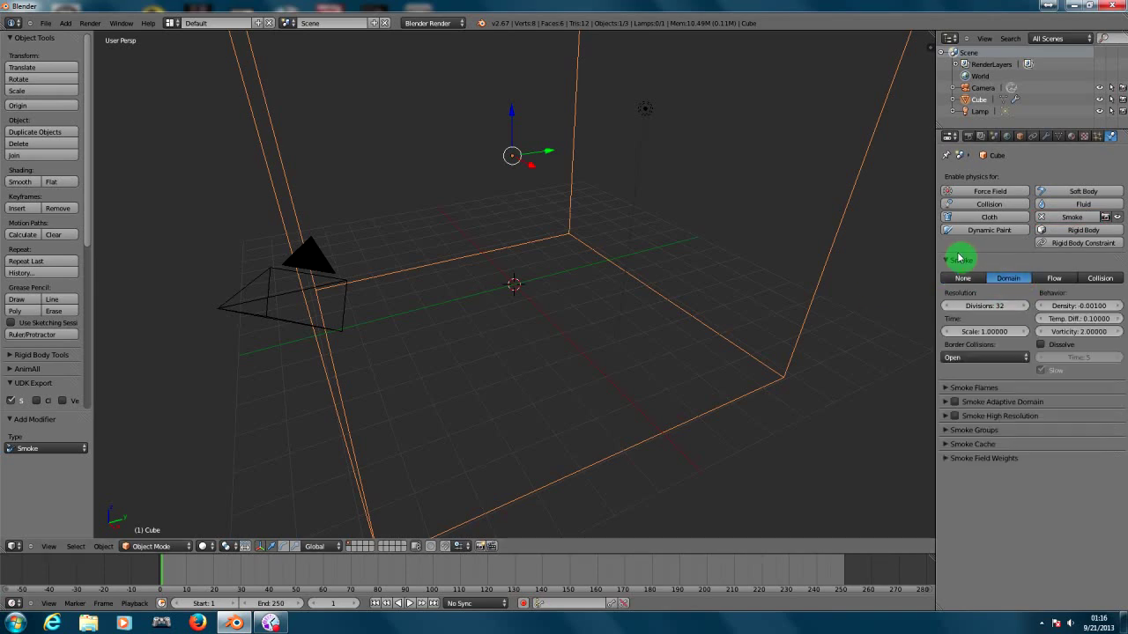
Deselect all and add a plane at 0, 0, 0 on the domain's floor
key("a")
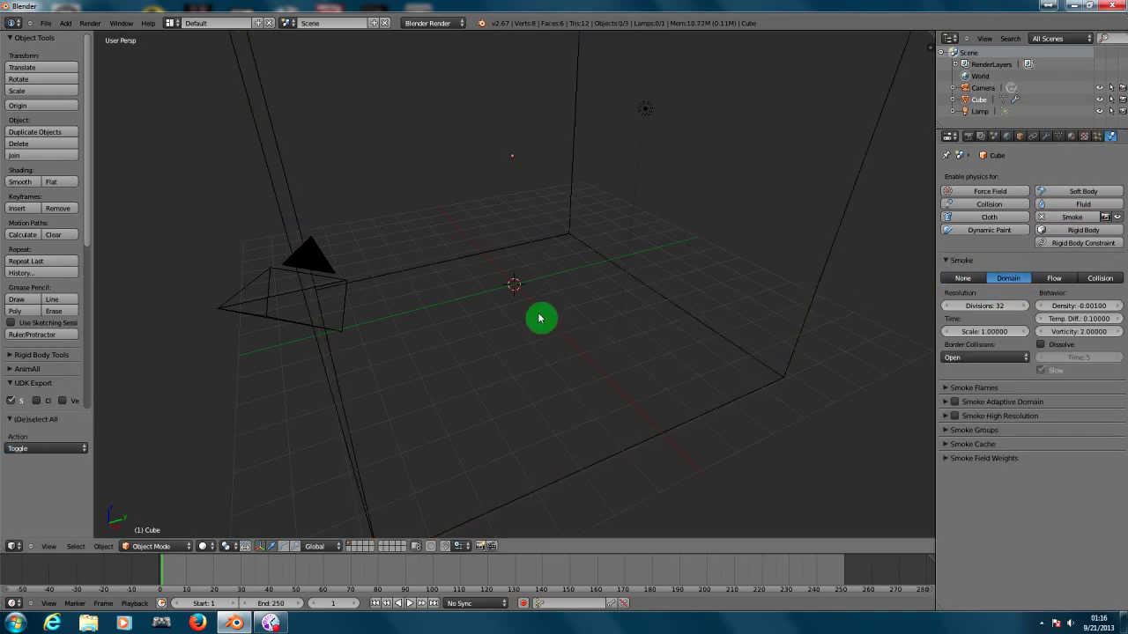
key("shift+a")
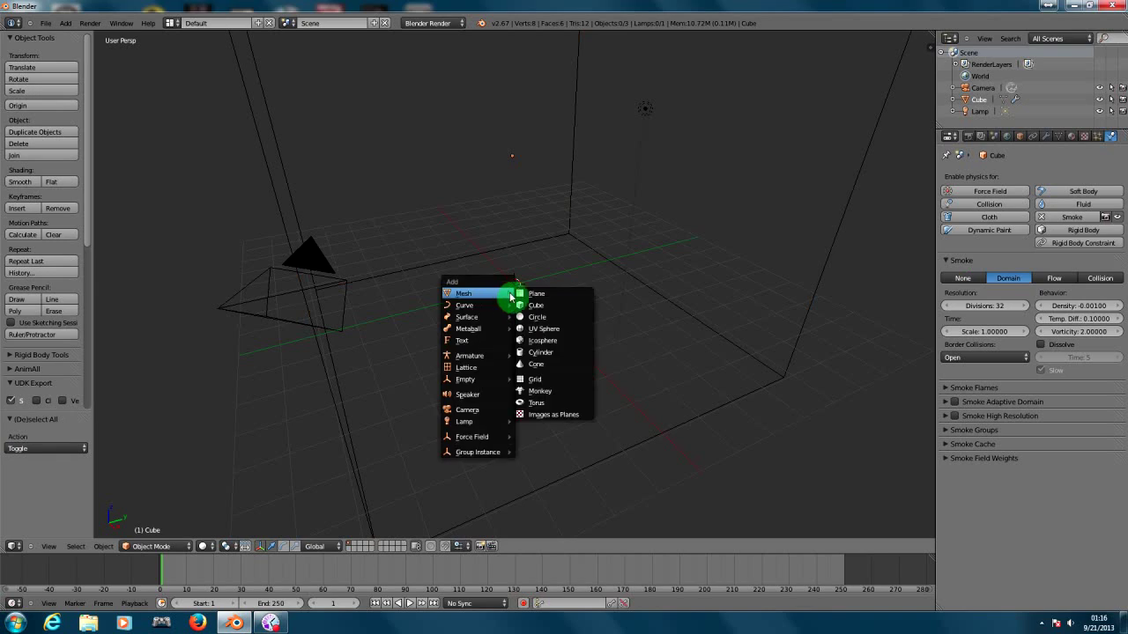
left_click(523, 295)
middle_click_drag(580, 342, 607, 322)
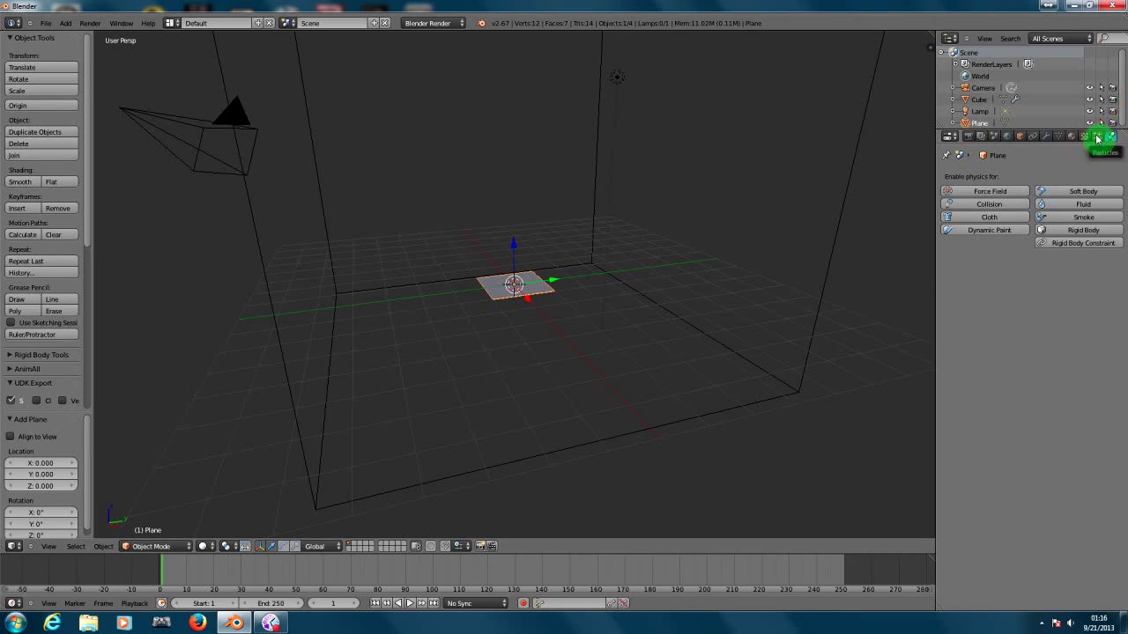
left_click(1097, 137)
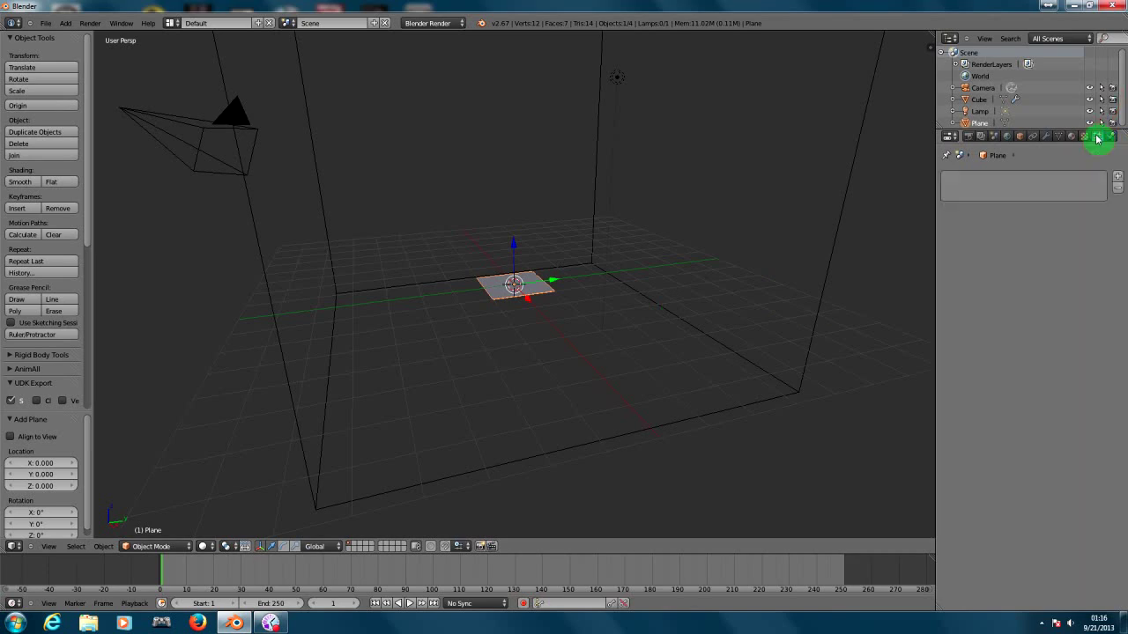
Add a particle system to the plane and name it PS1
left_click(1118, 180)
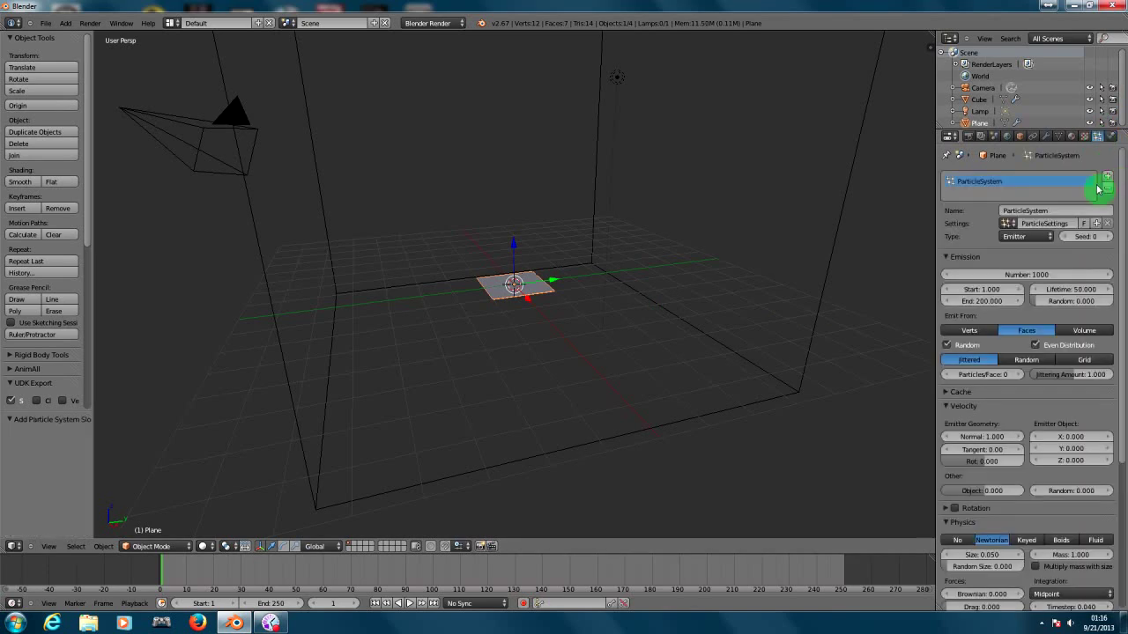
left_click(1050, 211)
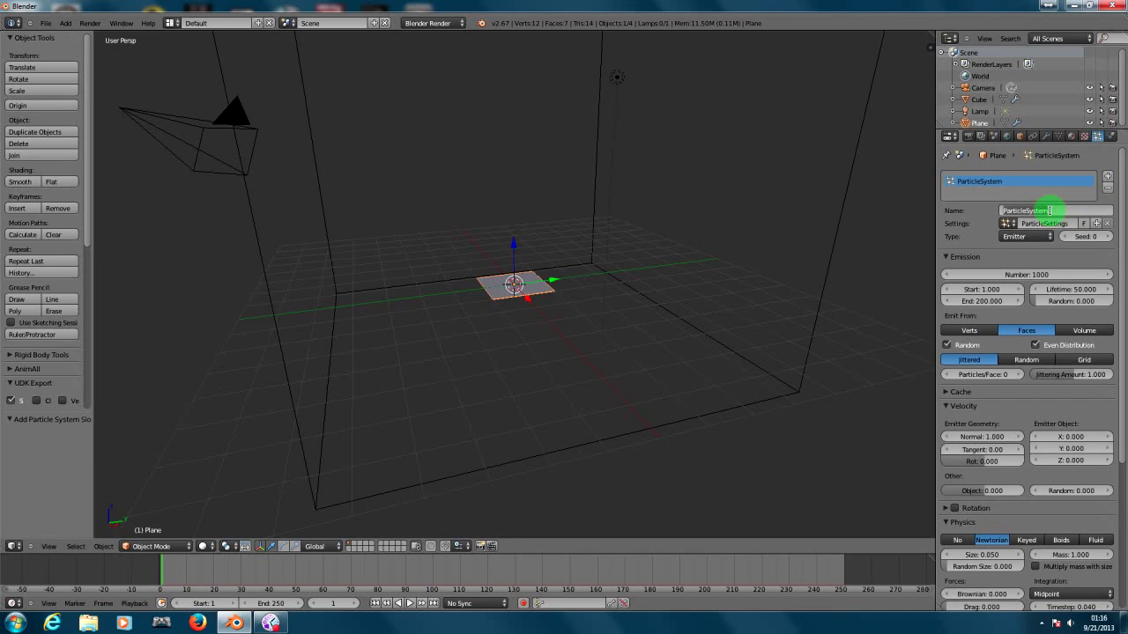
key("BackSpace")
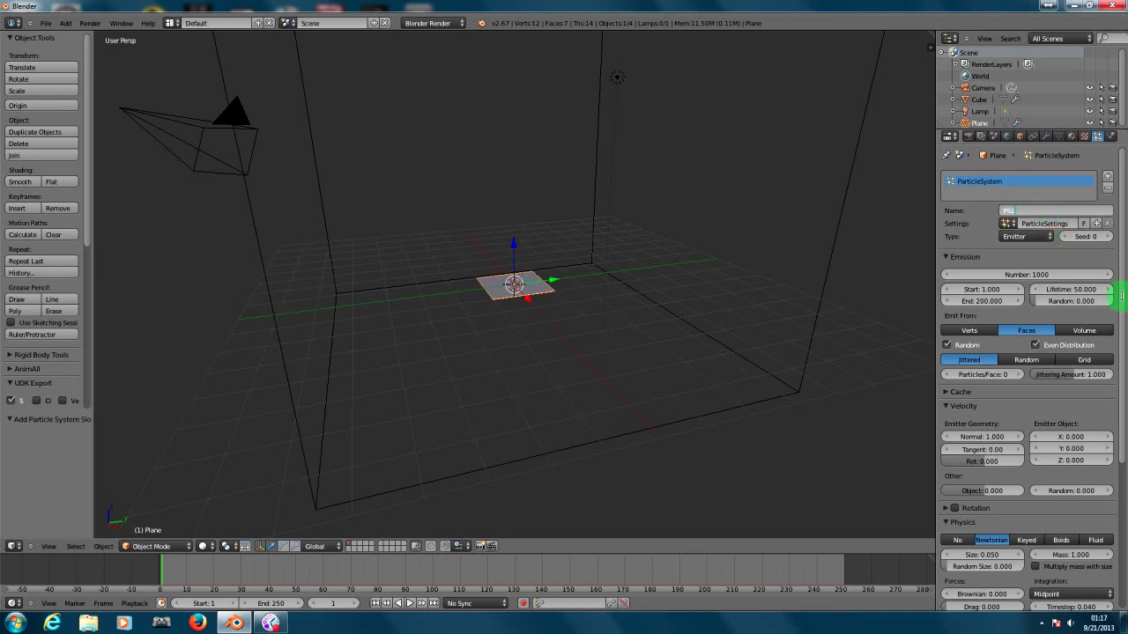
key("Return")
Set the PS1 Field Weights gravity to 0
scroll(1123, 423, "down", 1)
scroll(1123, 423, "down", 5)
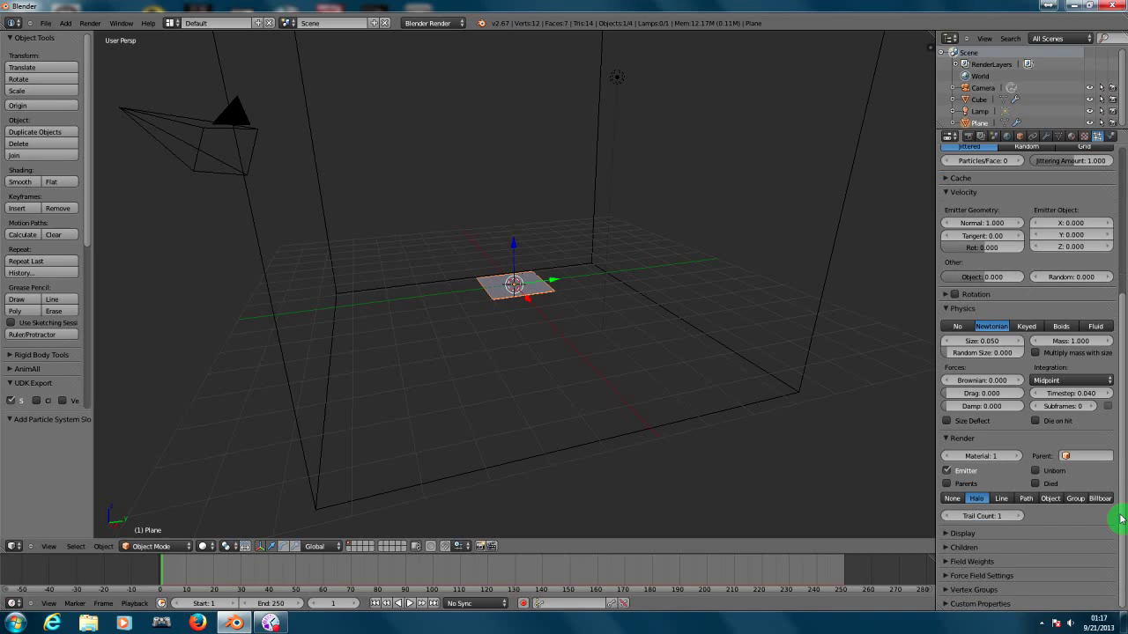
left_click(947, 563)
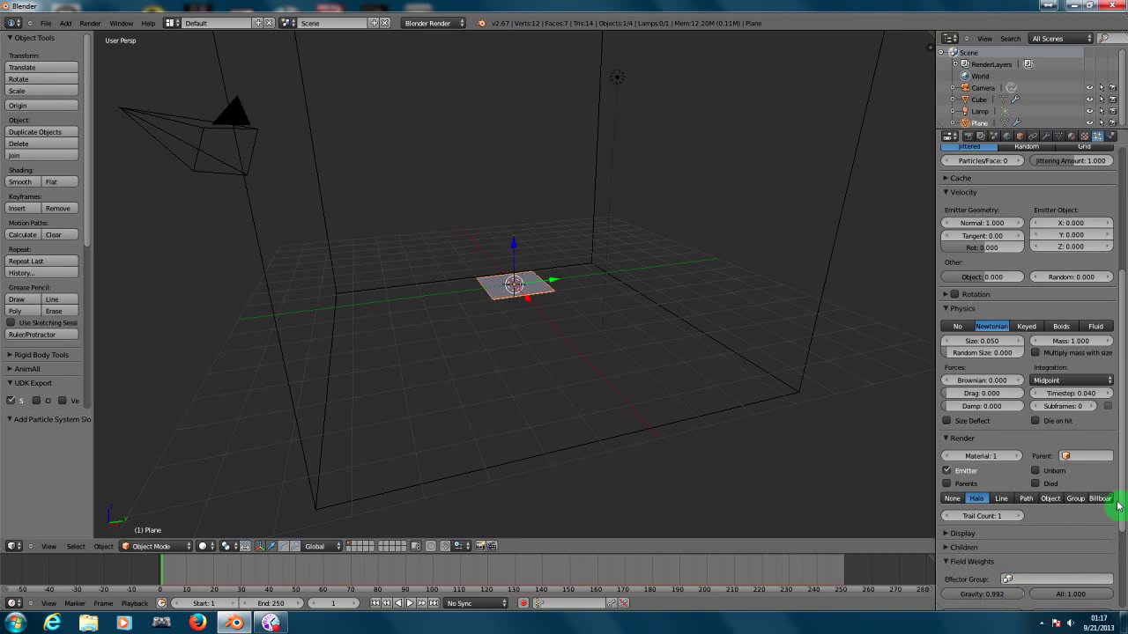
scroll(1117, 520, "down", 4)
left_click(966, 459)
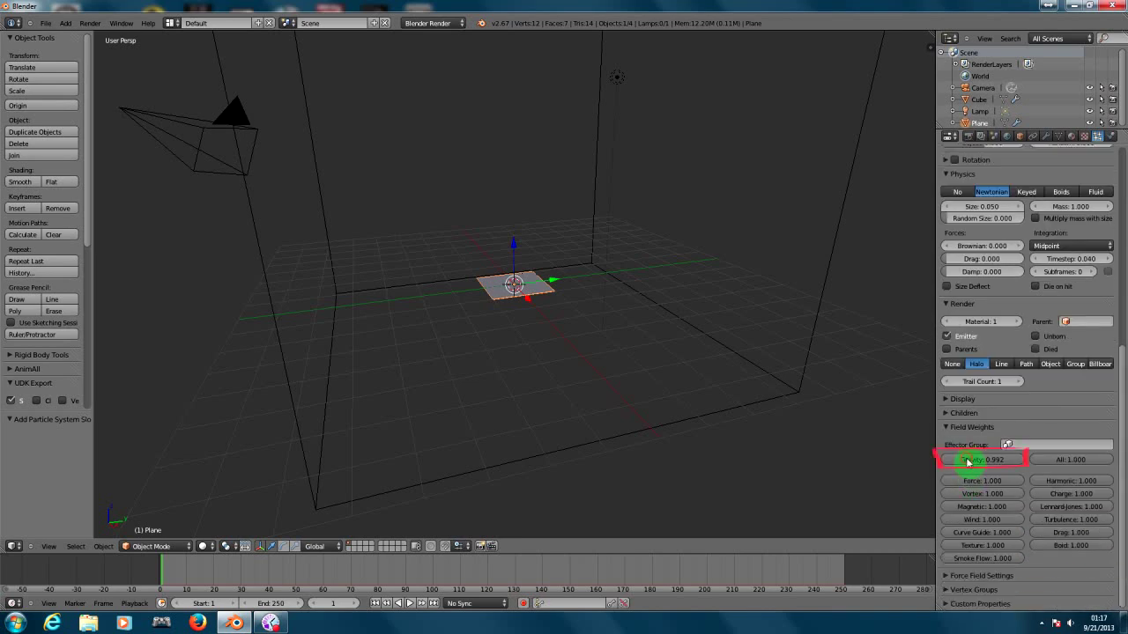
key("Return")
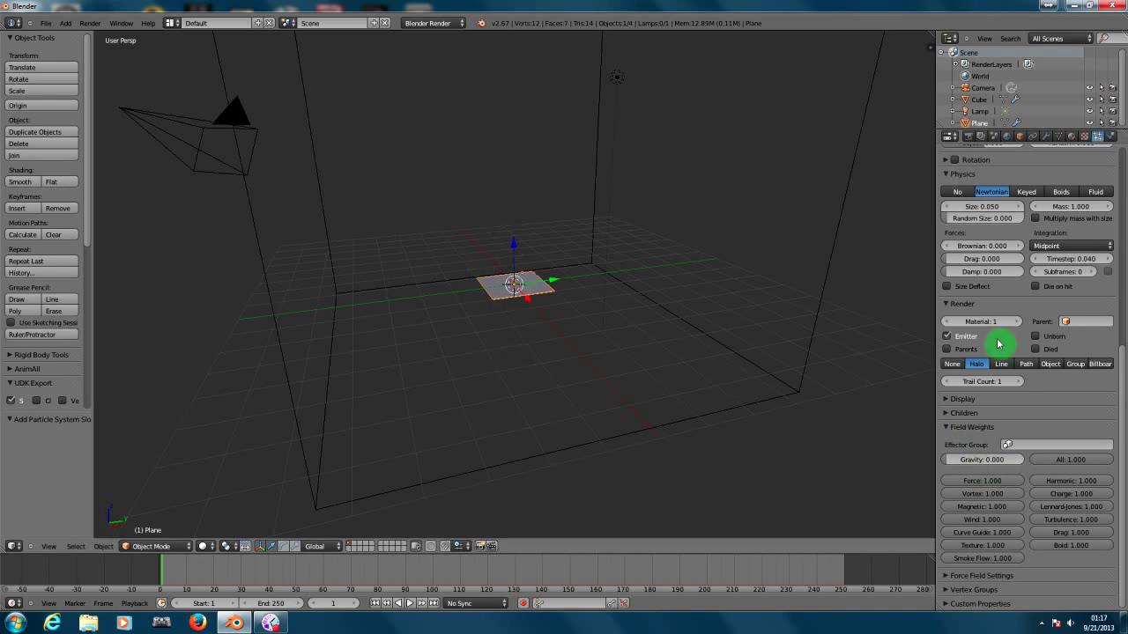
left_click_drag(1117, 377, 1120, 171)
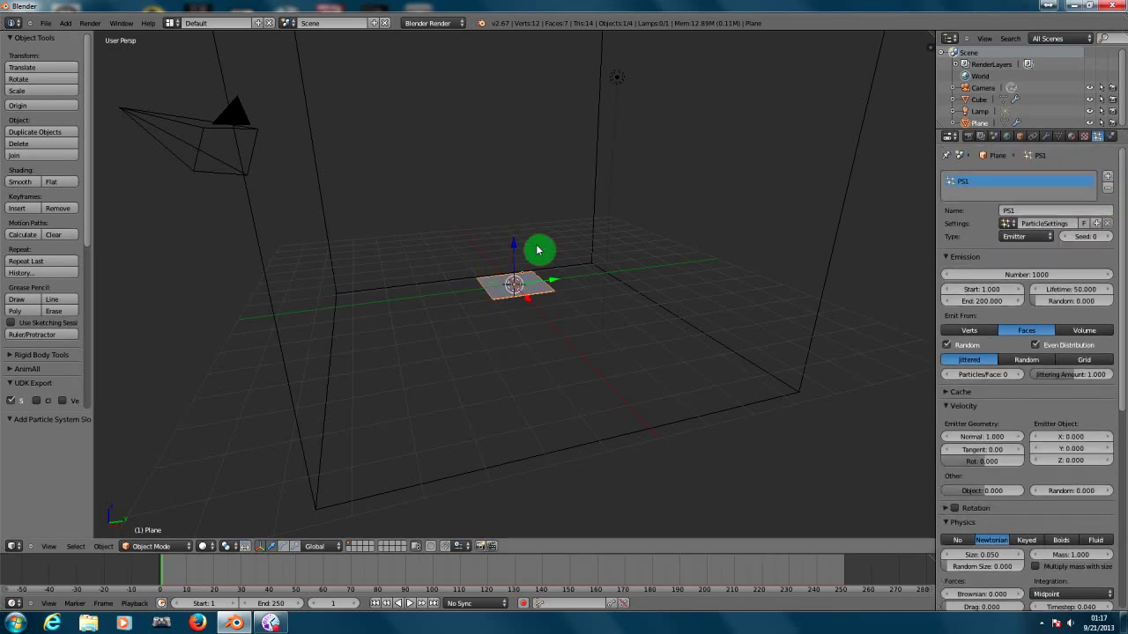
middle_click_drag(586, 164, 608, 238)
Make the plane a Smoke Flow using Particle System source PS1
left_click(1110, 136)
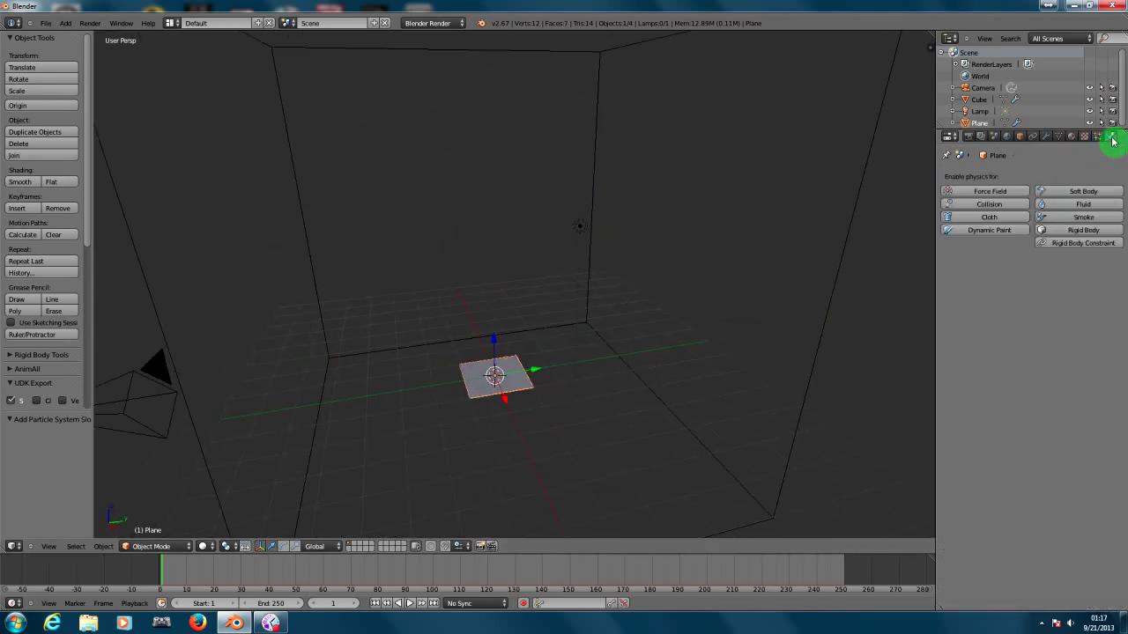
left_click(1073, 218)
left_click(1053, 280)
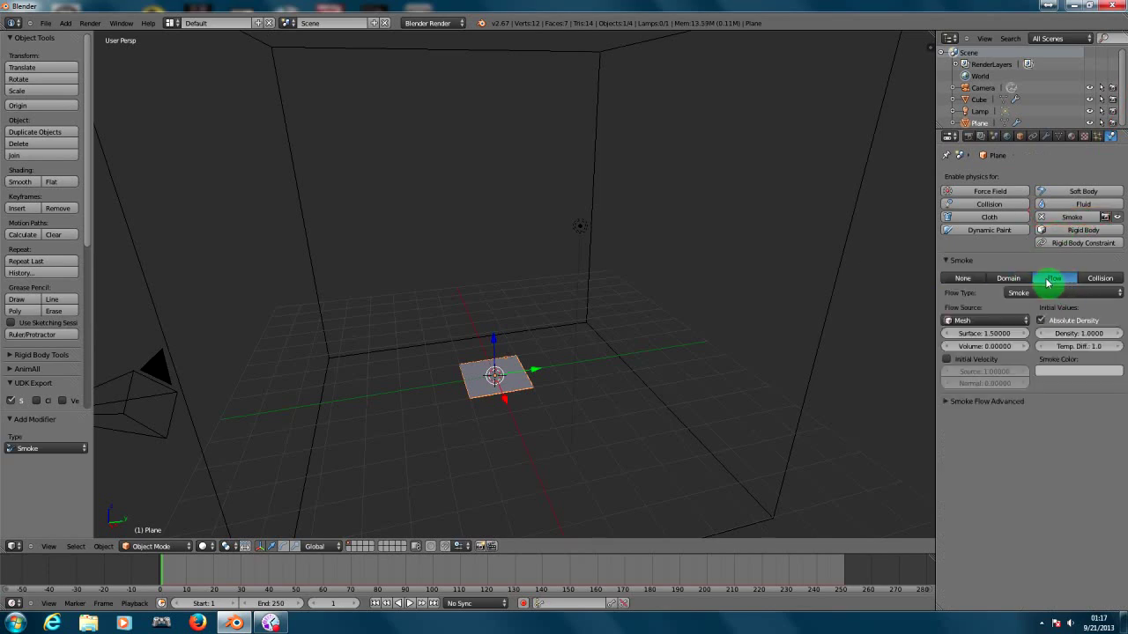
left_click(971, 321)
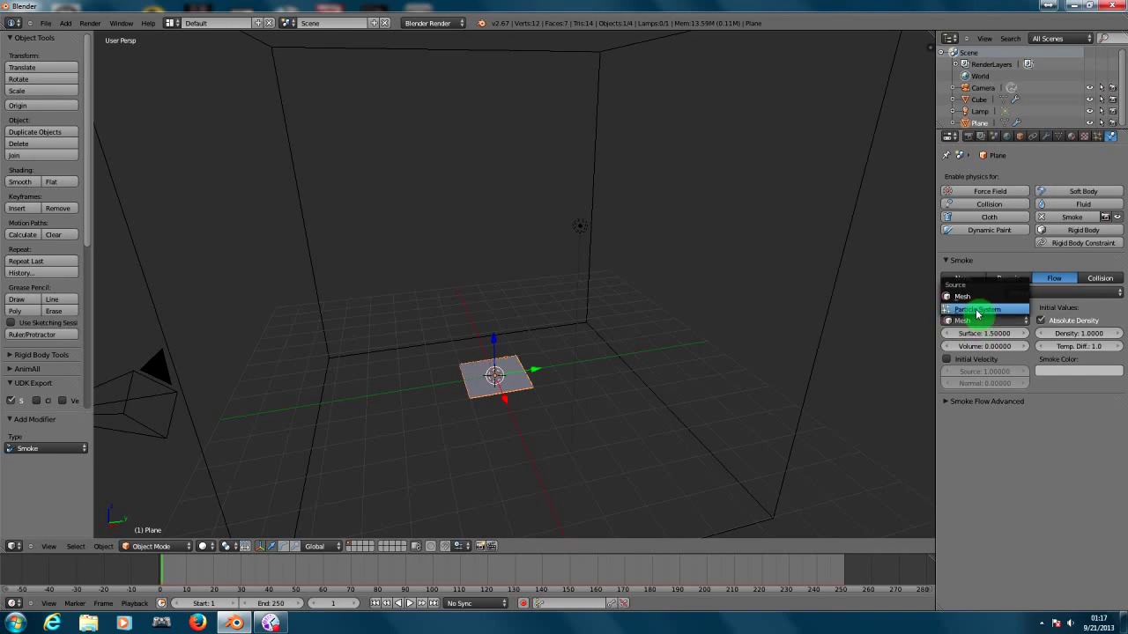
left_click(976, 310)
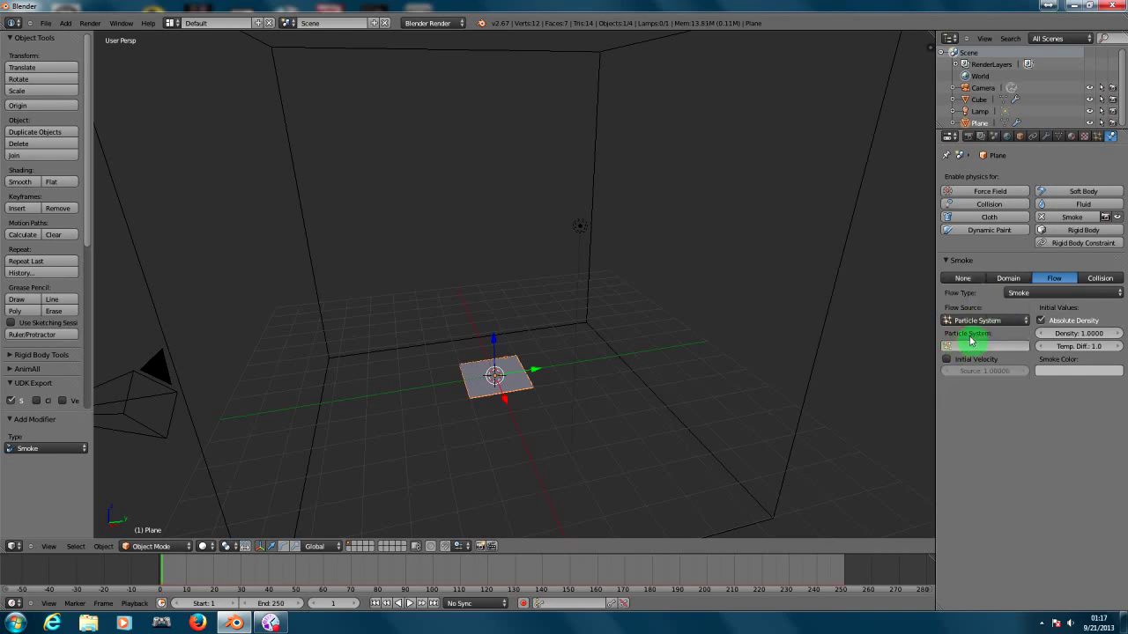
left_click(971, 345)
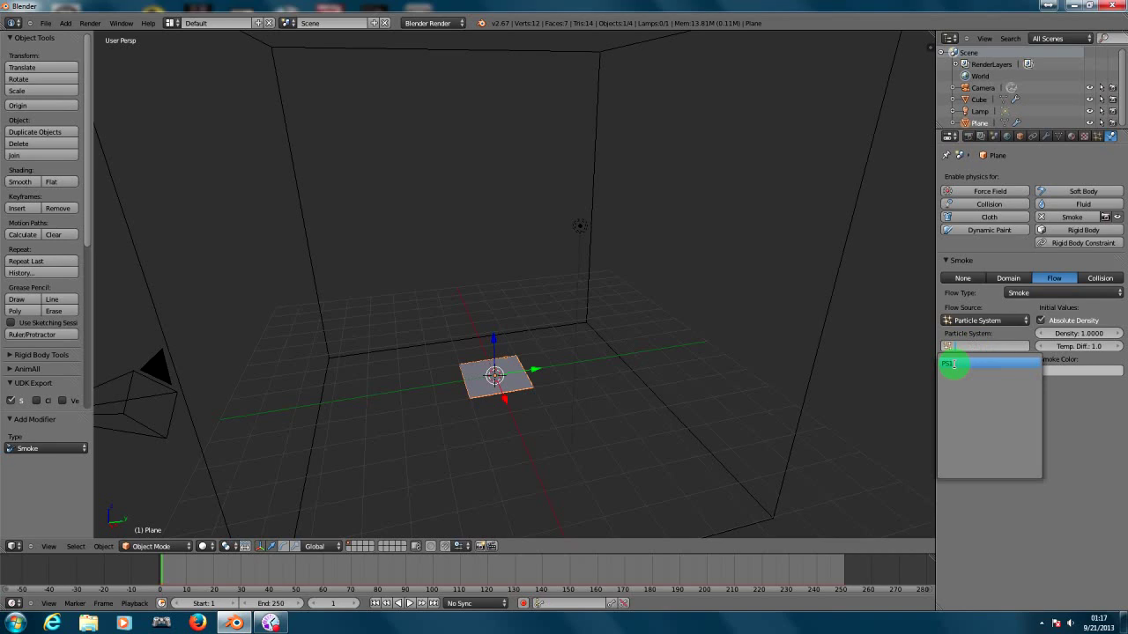
left_click(952, 364)
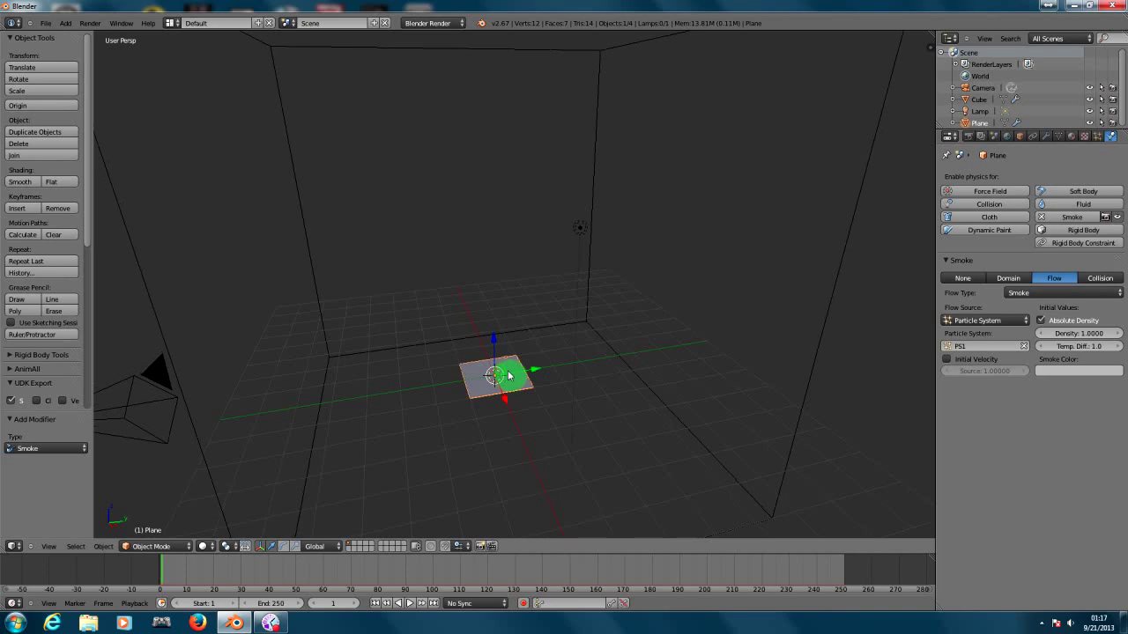
mouse_move(508, 375)
middle_mouse_down()
mouse_move(529, 365)
mouse_move(531, 344)
mouse_move(504, 368)
middle_mouse_up()
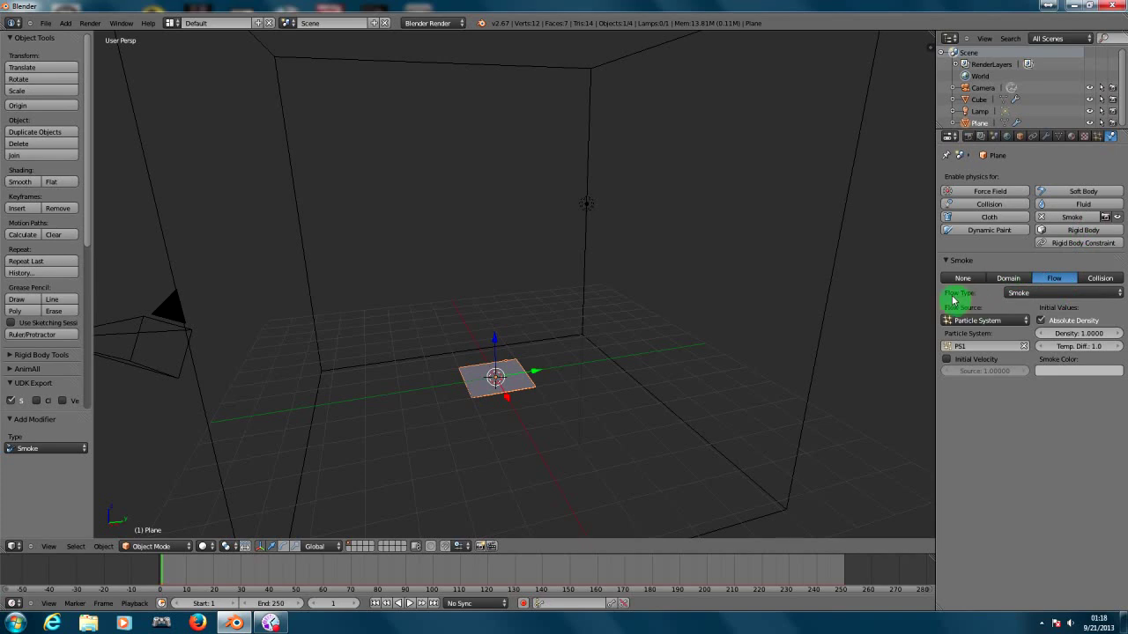
Keep the plane's flow type on Smoke and deselect everything
left_click(1014, 297)
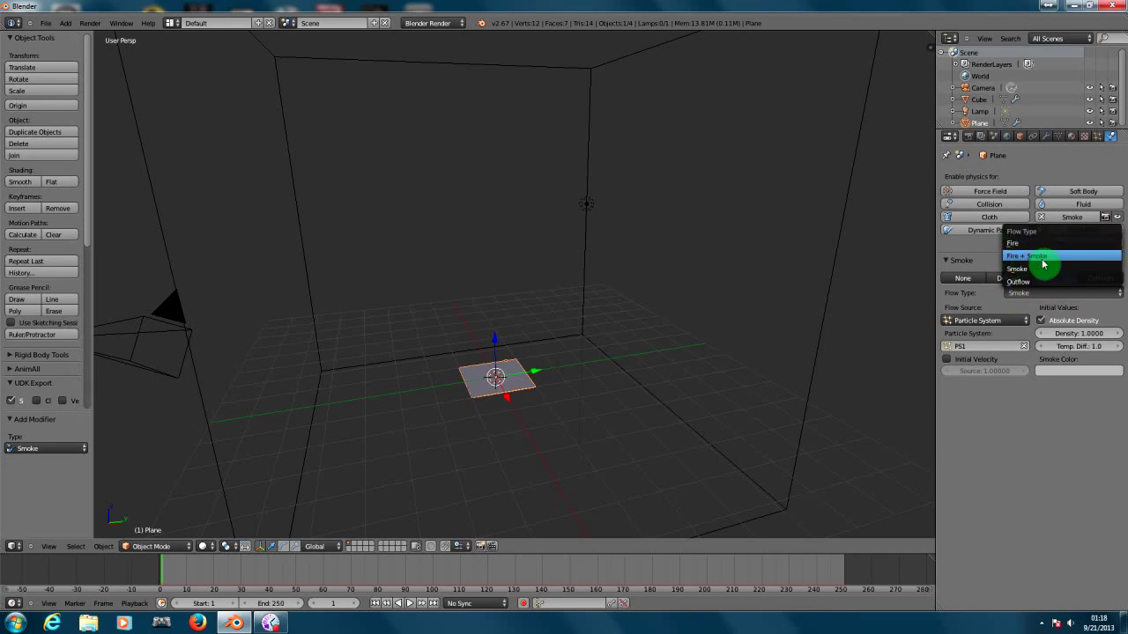
left_click(1033, 295)
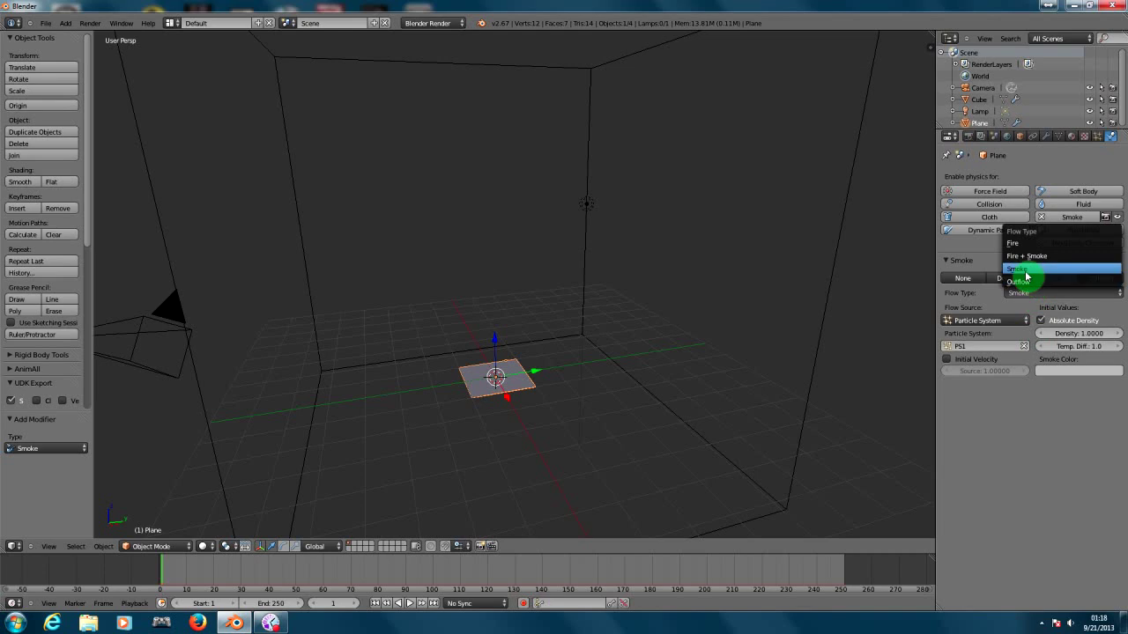
left_click(1025, 275)
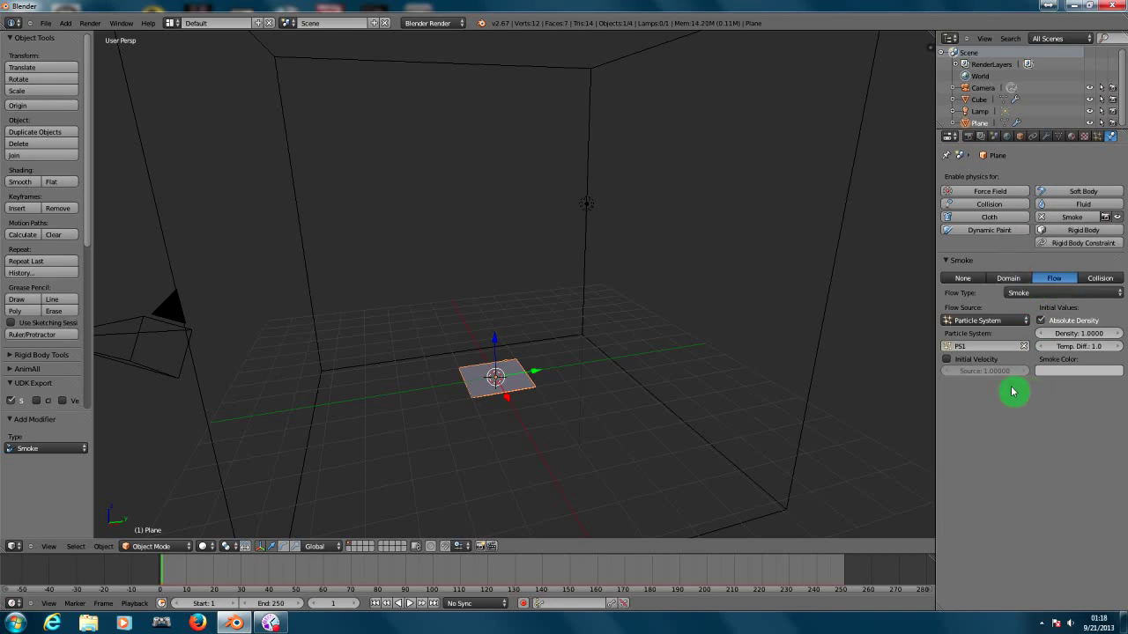
key("a")
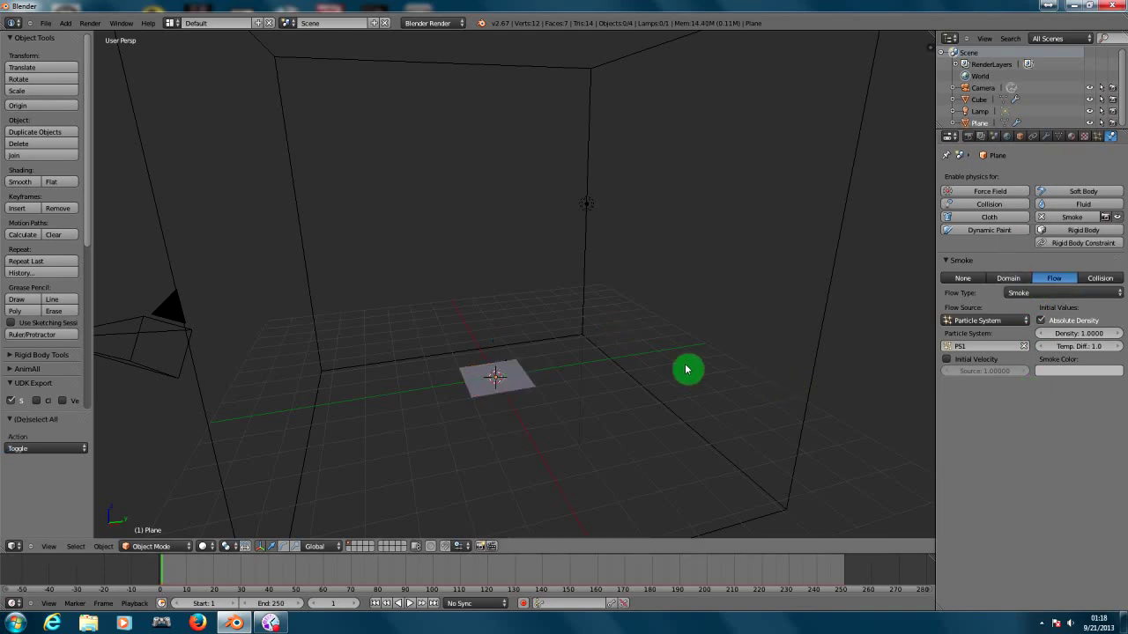
Play the simulation, orbit around the rising smoke column, then stop playback
left_click(413, 604)
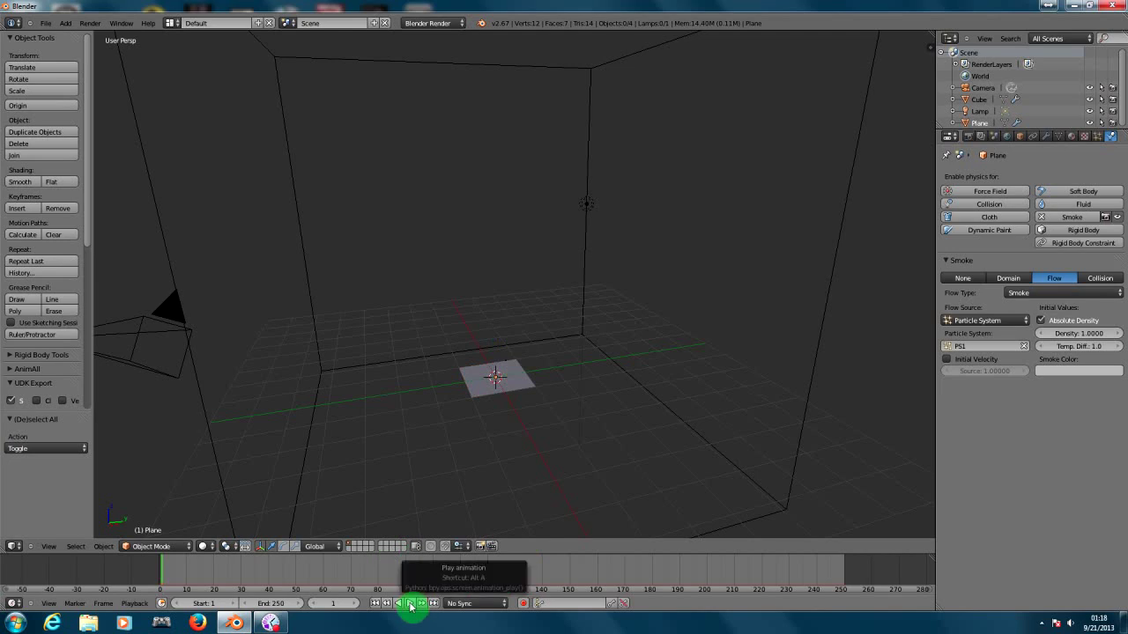
left_click(411, 604)
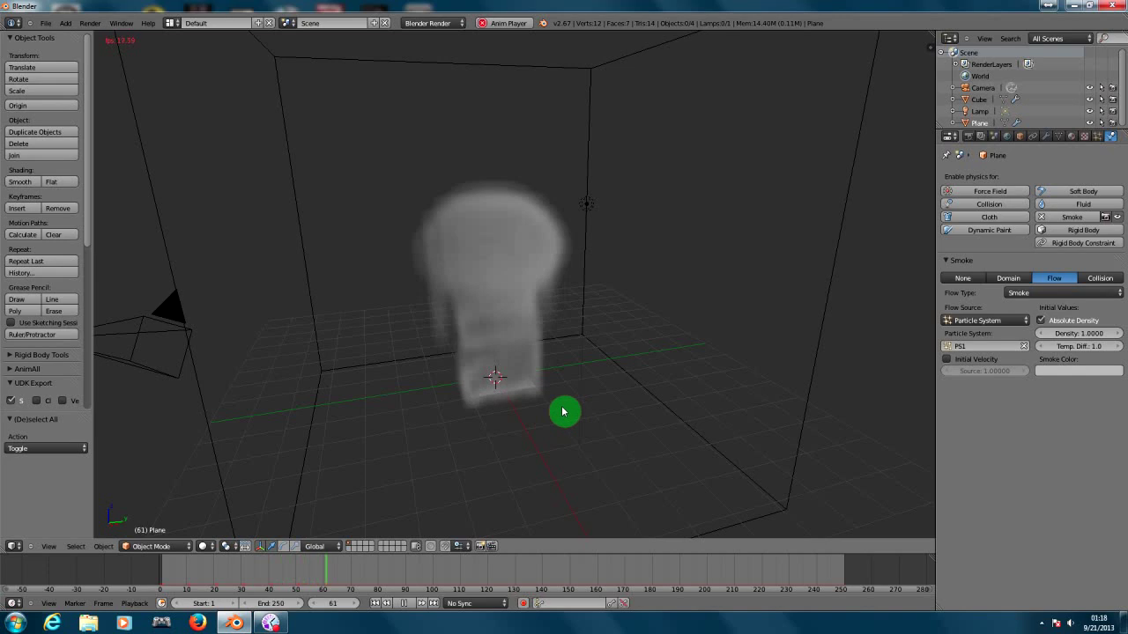
middle_click_drag(564, 411, 516, 403)
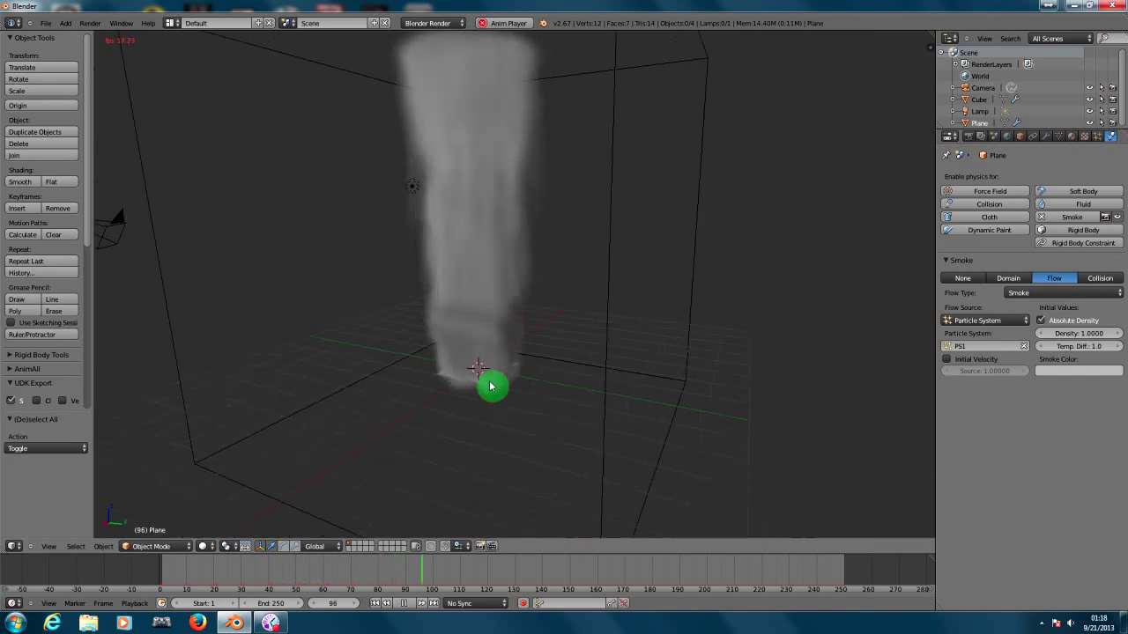
middle_click_drag(491, 385, 532, 483)
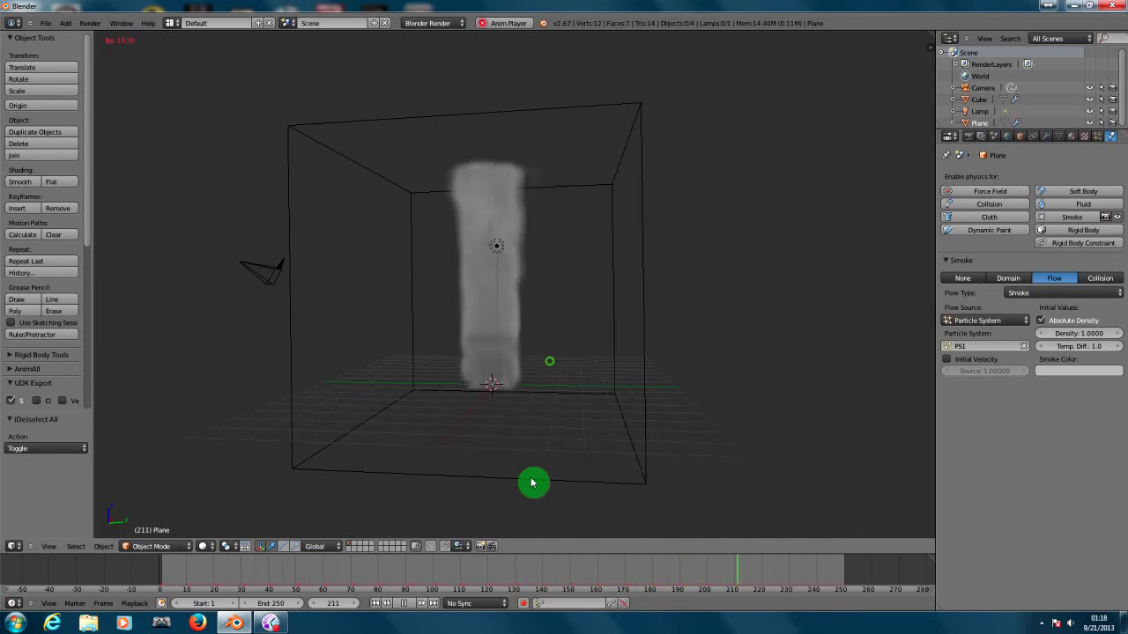
left_click(403, 603)
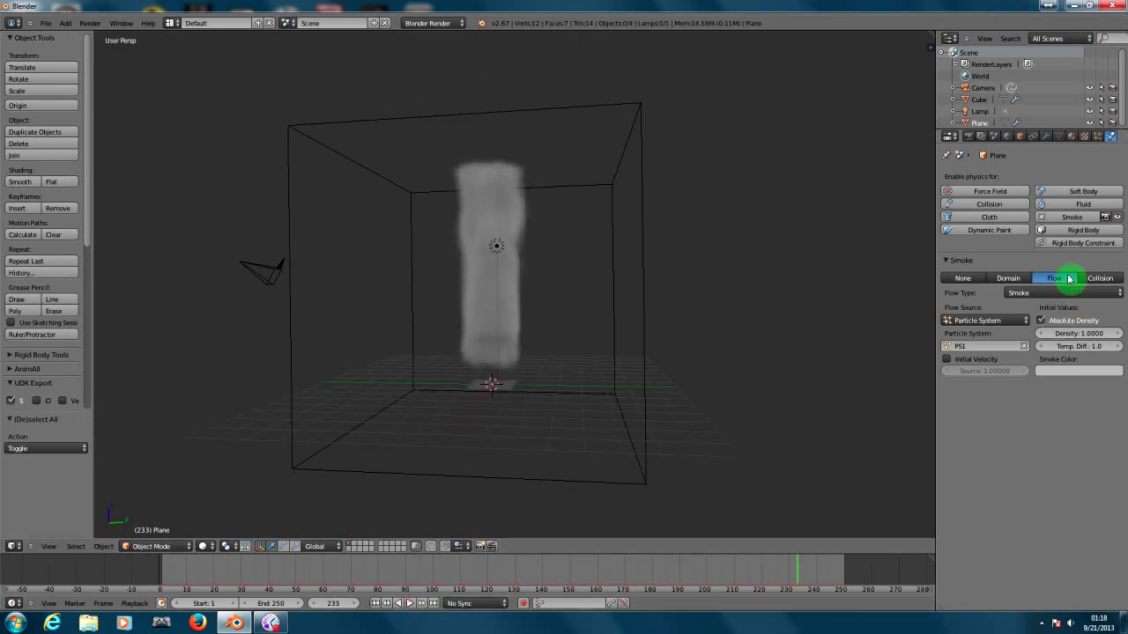
Switch the flow type to Fire and play from frame 1, orbiting around the flames
left_click(1044, 293)
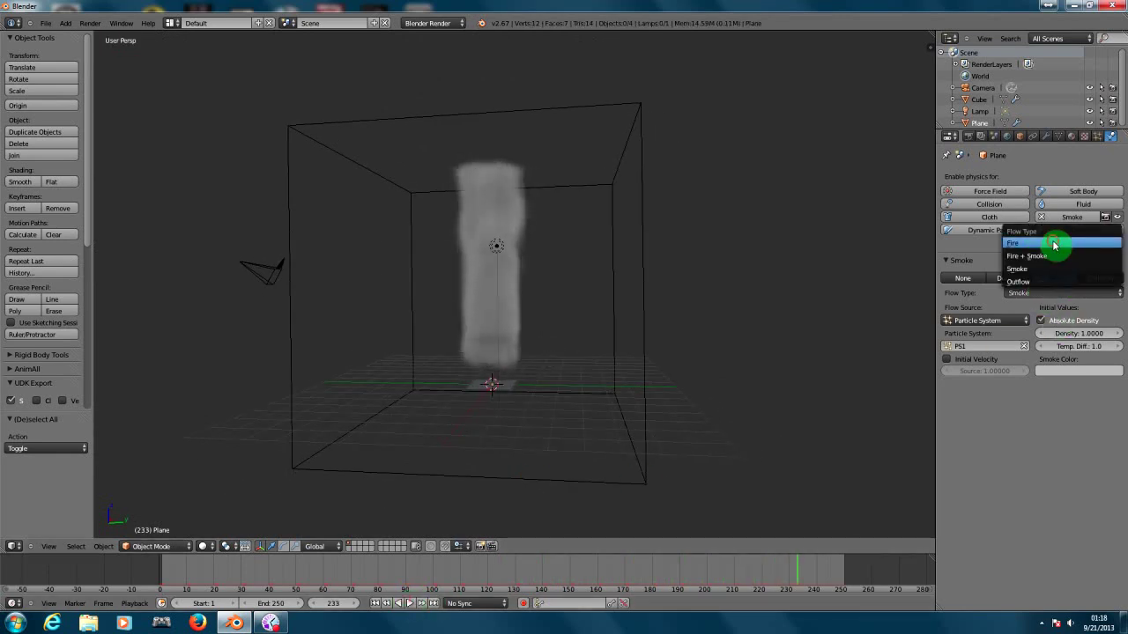
left_click(1054, 243)
left_click(377, 603)
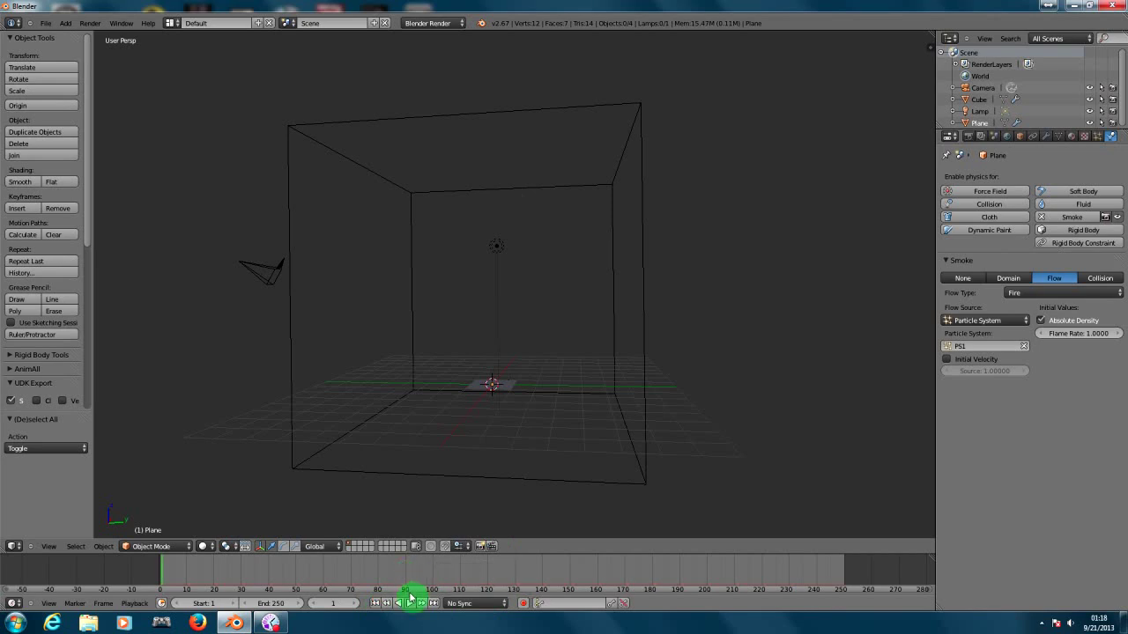
left_click(412, 606)
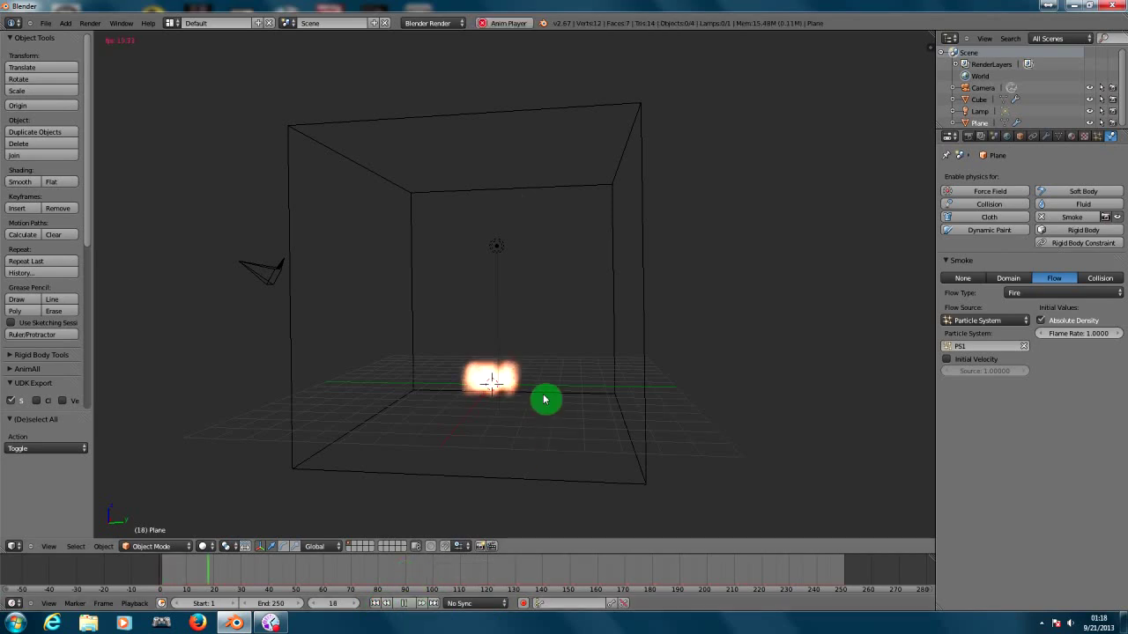
middle_click_drag(547, 383, 516, 362)
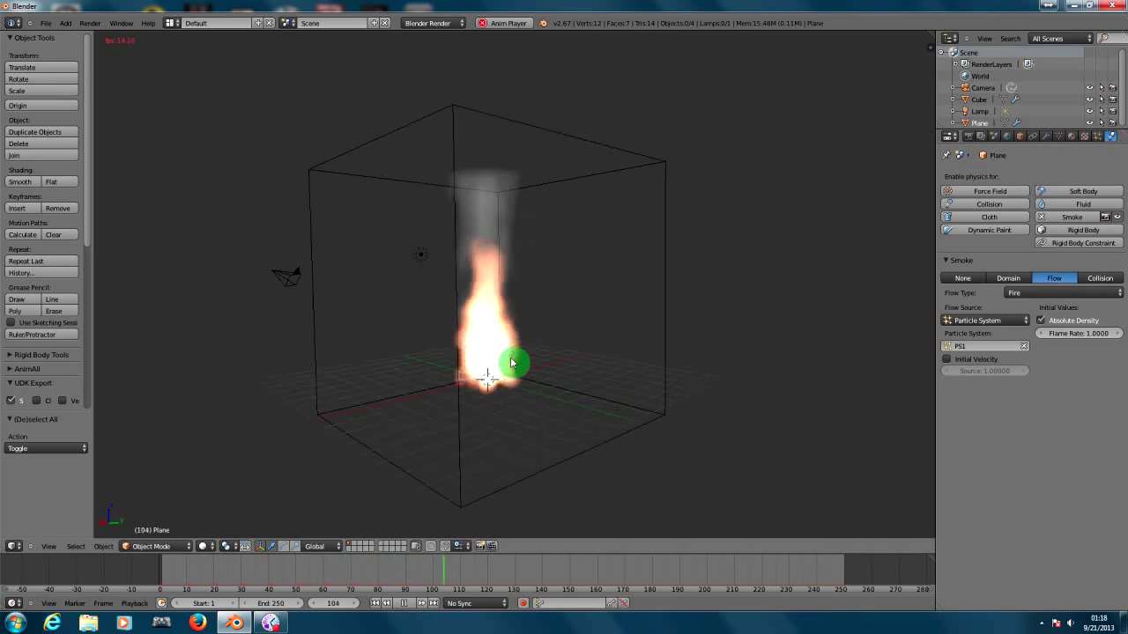
scroll(516, 362, "up", 4)
middle_click_drag(515, 418, 607, 378)
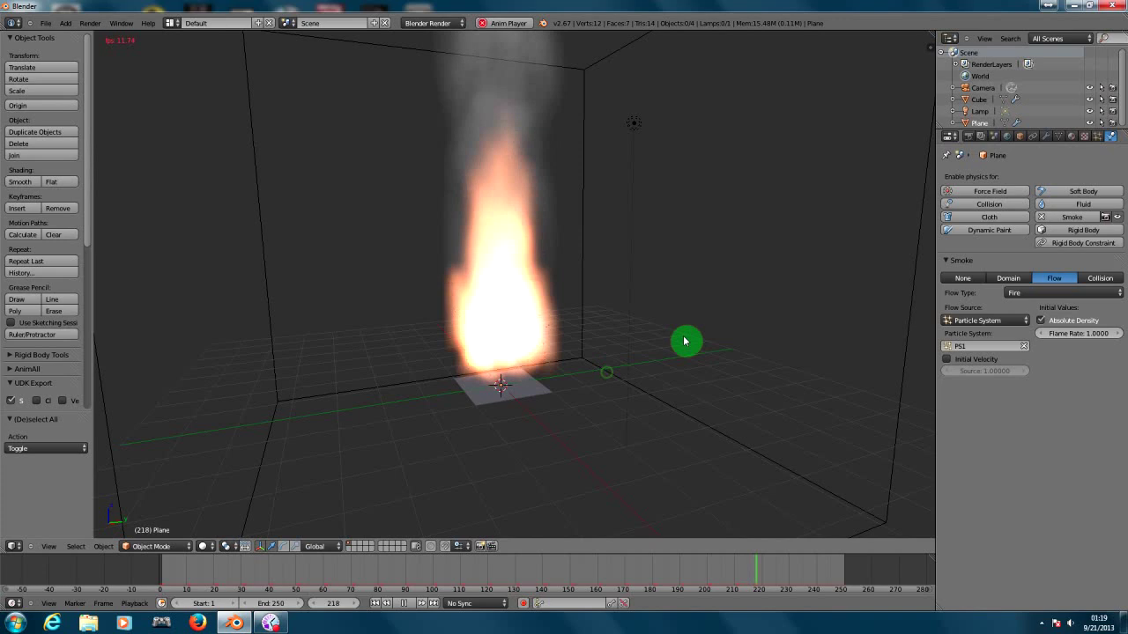
Review the PS1 emission settings, return to smoke physics, and stop playback
left_click(1096, 137)
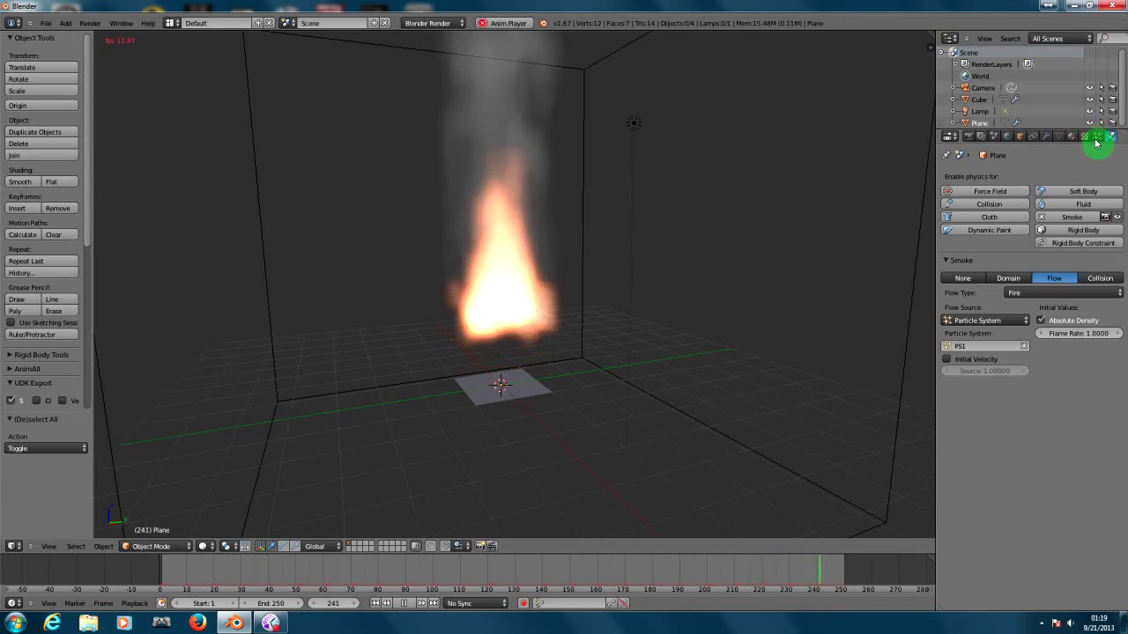
left_click(1097, 137)
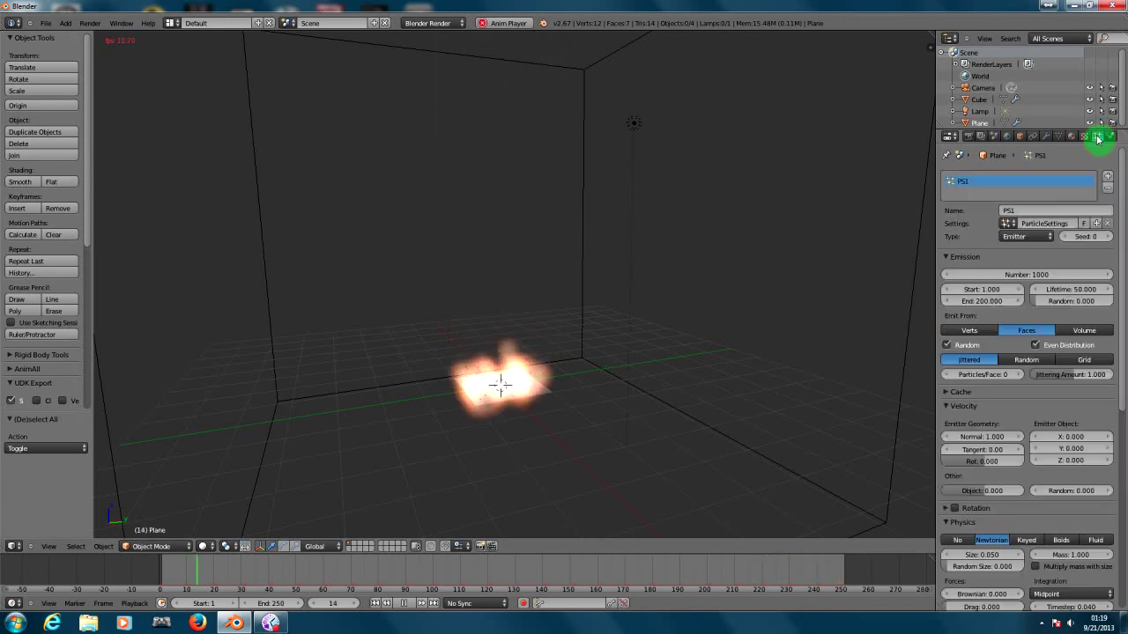
left_click_drag(1122, 250, 1117, 378)
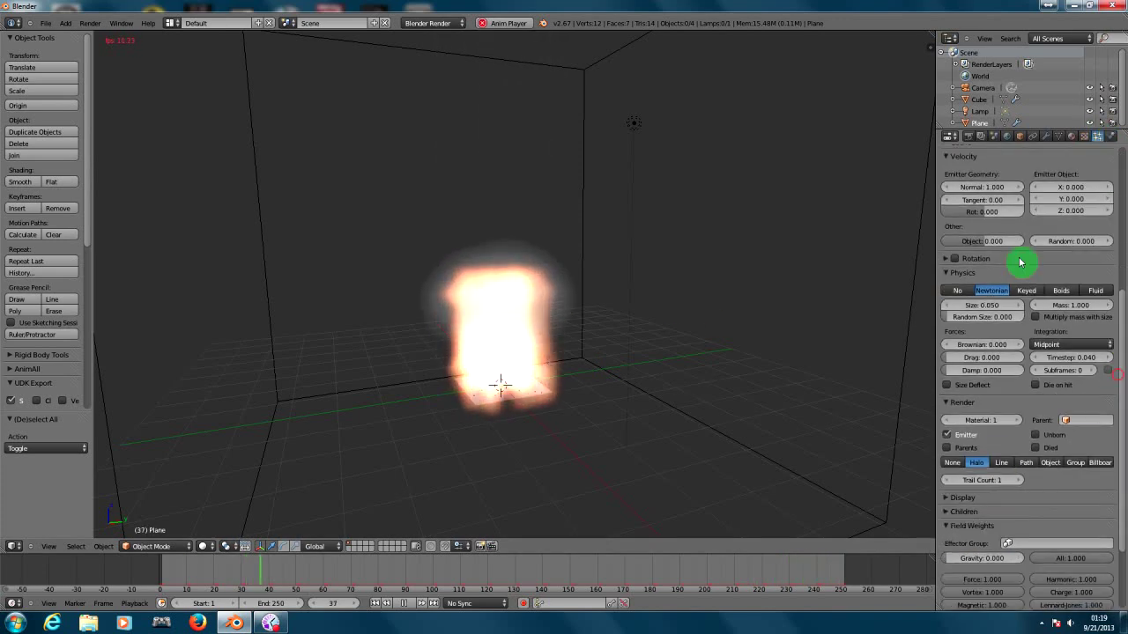
scroll(1058, 205, "up", 7)
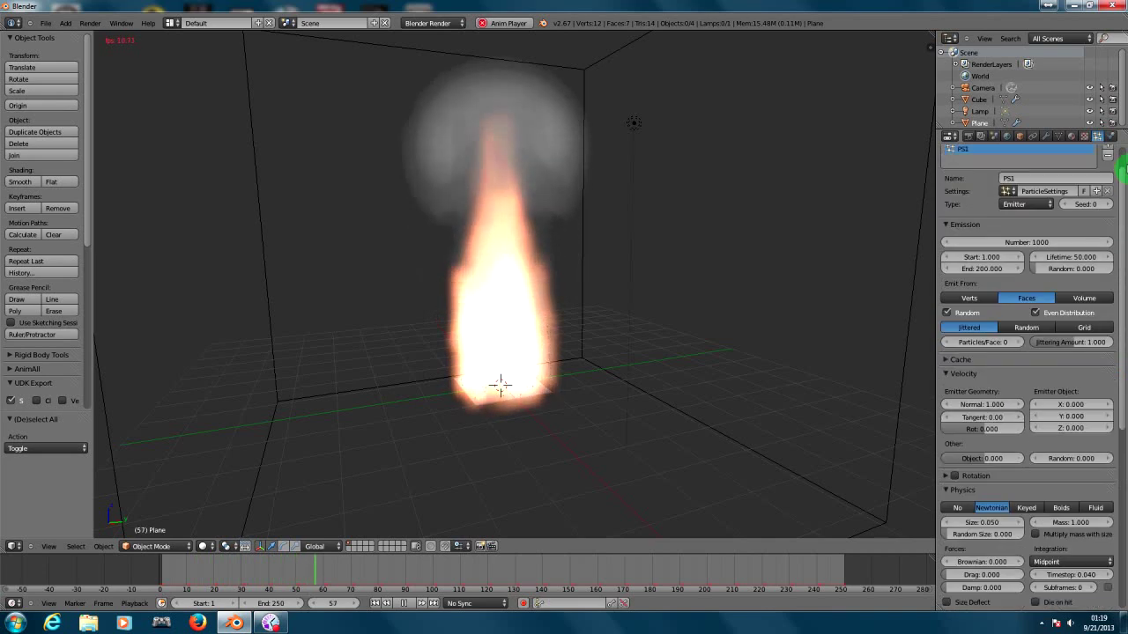
left_click(1110, 137)
left_click(1072, 217)
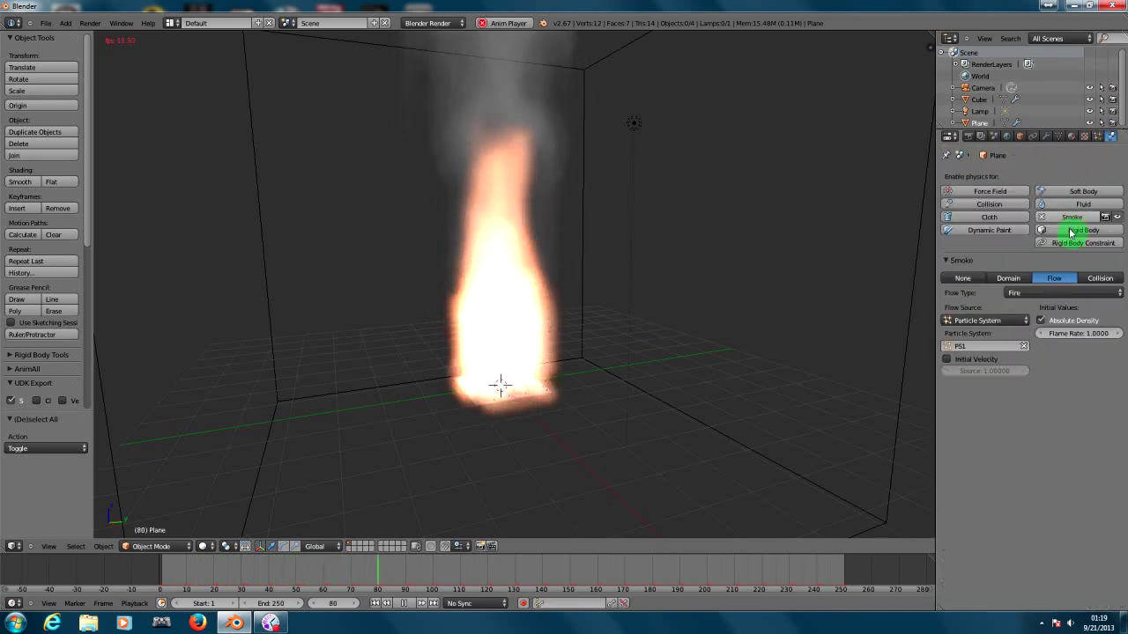
left_click(1057, 278)
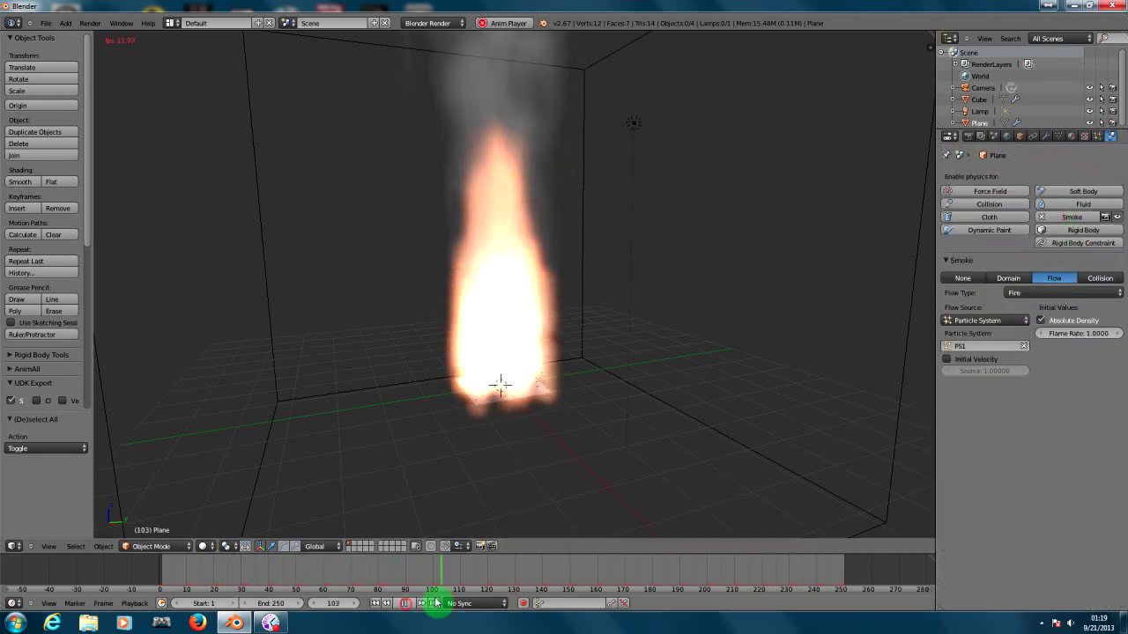
left_click(403, 603)
Set the flow type to Fire + Smoke and replay from frame 1, orbiting the plume
left_click(1036, 291)
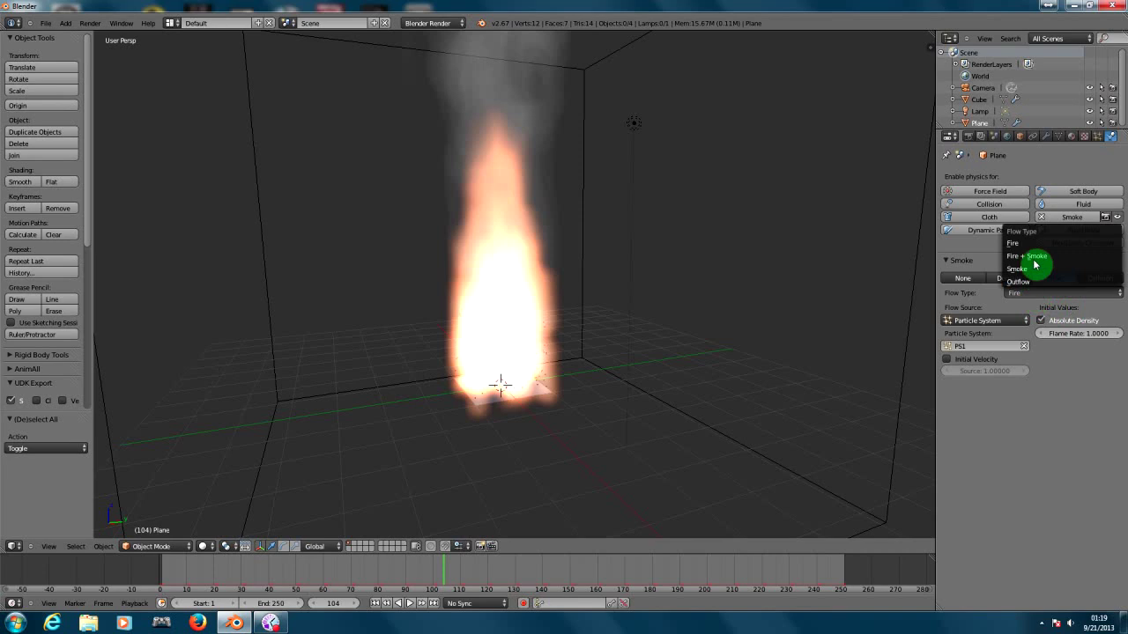
left_click(1032, 260)
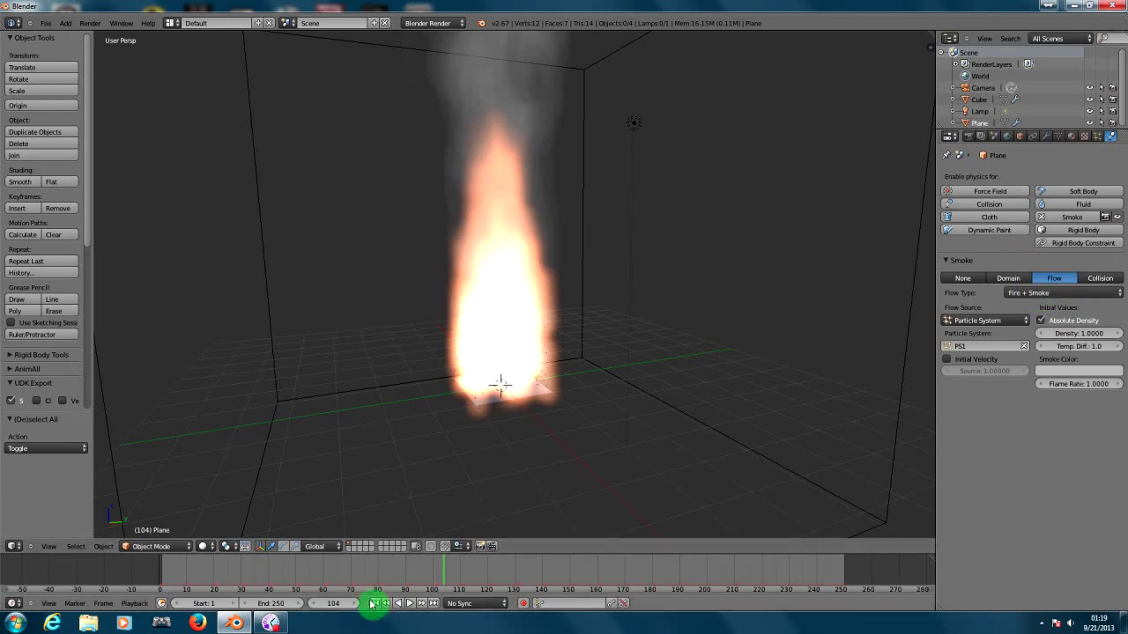
left_click(375, 603)
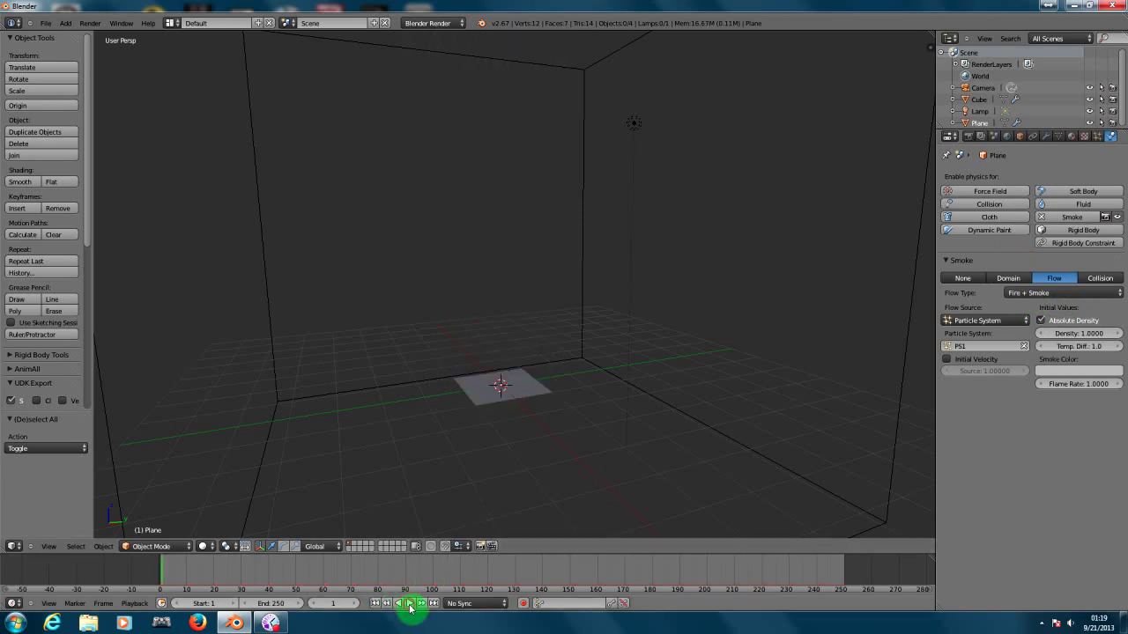
left_click(410, 604)
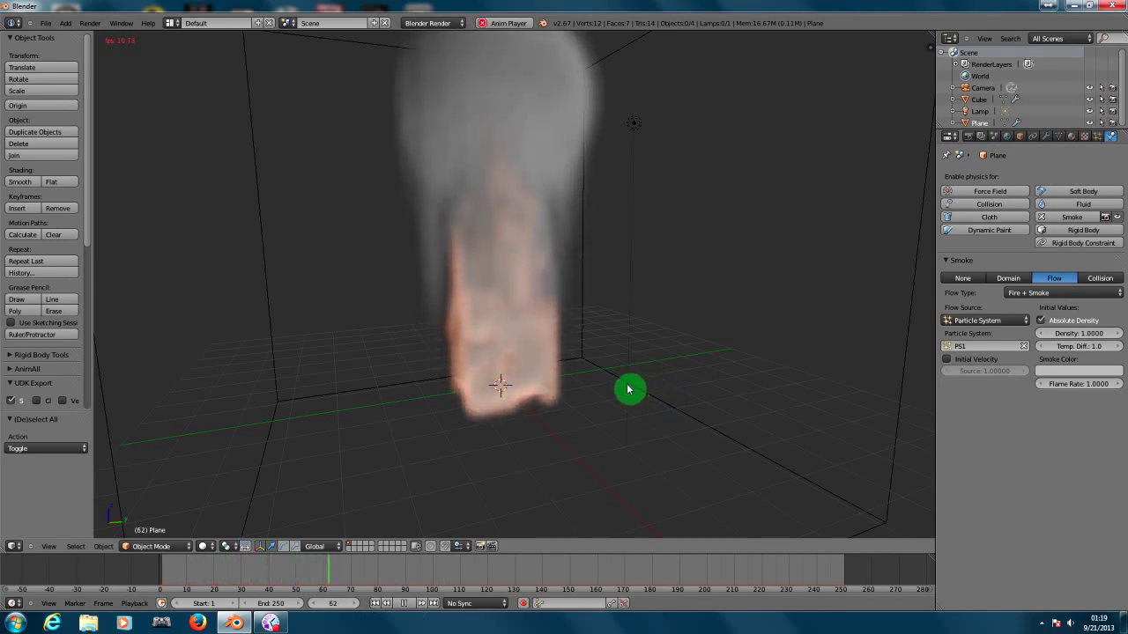
middle_click_drag(655, 397, 584, 403)
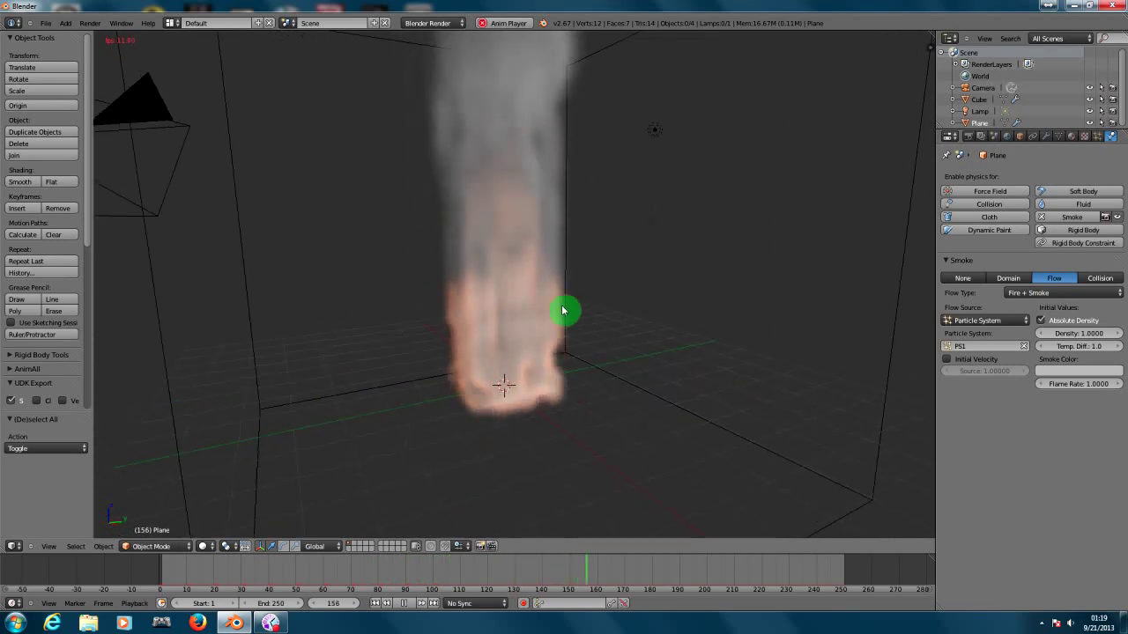
middle_click_drag(640, 285, 213, 207)
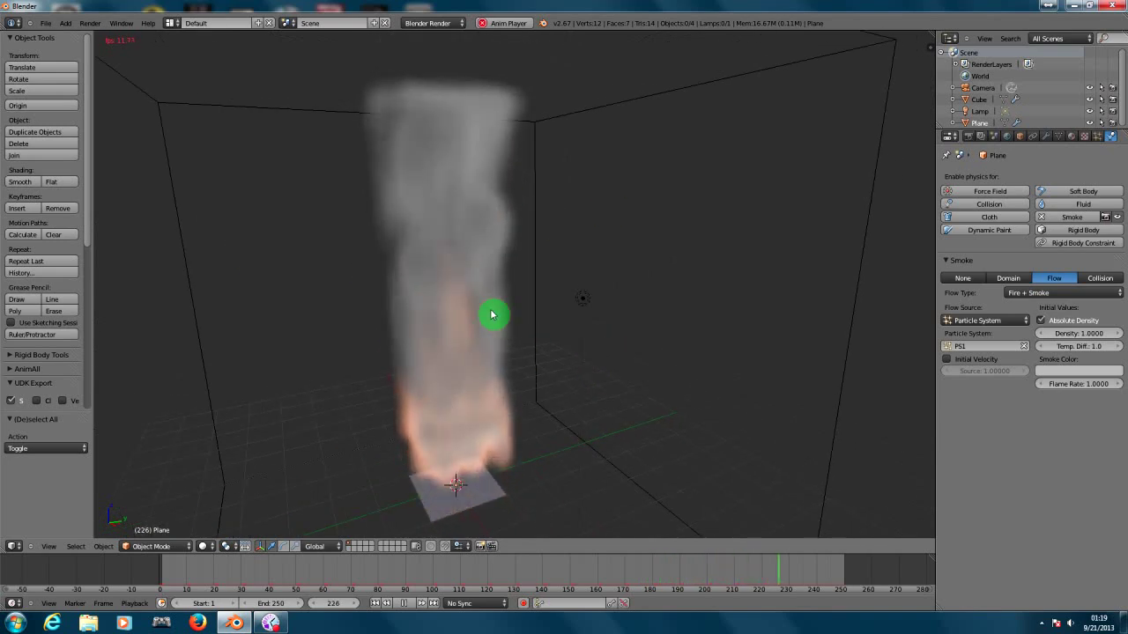
scroll(504, 397, "down", 5)
scroll(503, 396, "up", 4)
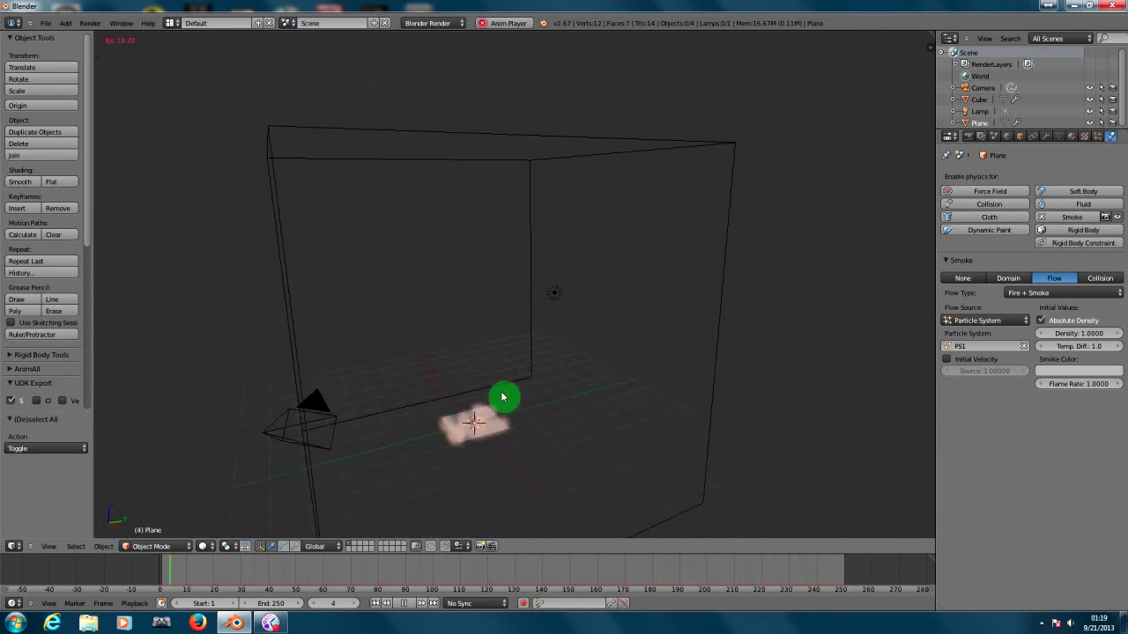
Stop playback, add a Wind force field, and move it along Y to -7.461
left_click(402, 604)
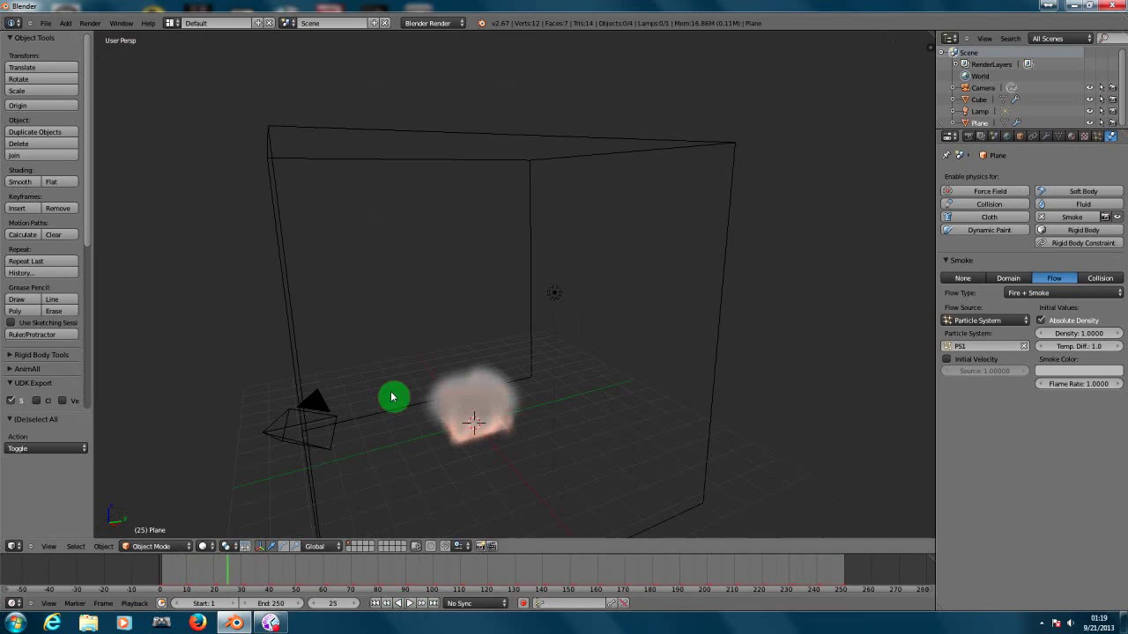
key("shift+a")
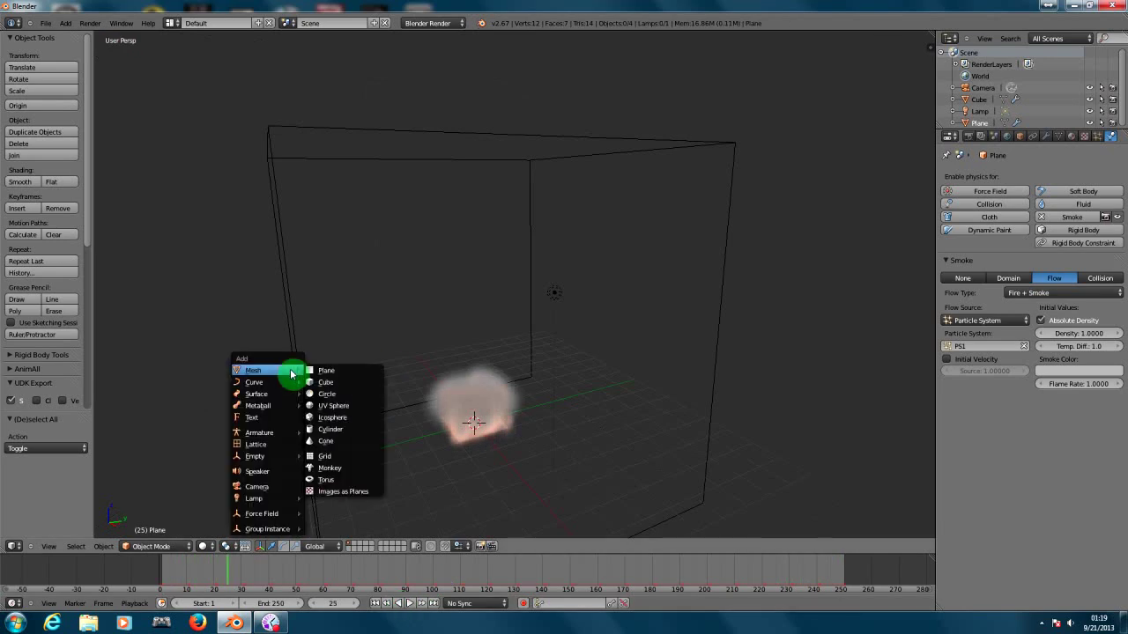
mouse_move(271, 501)
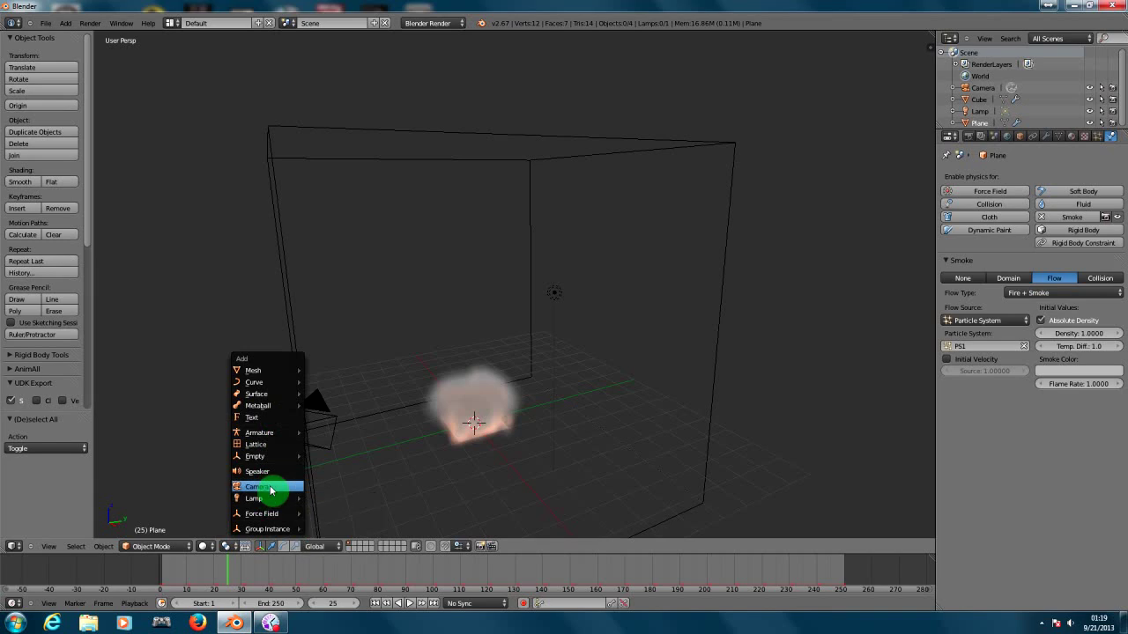
mouse_move(269, 459)
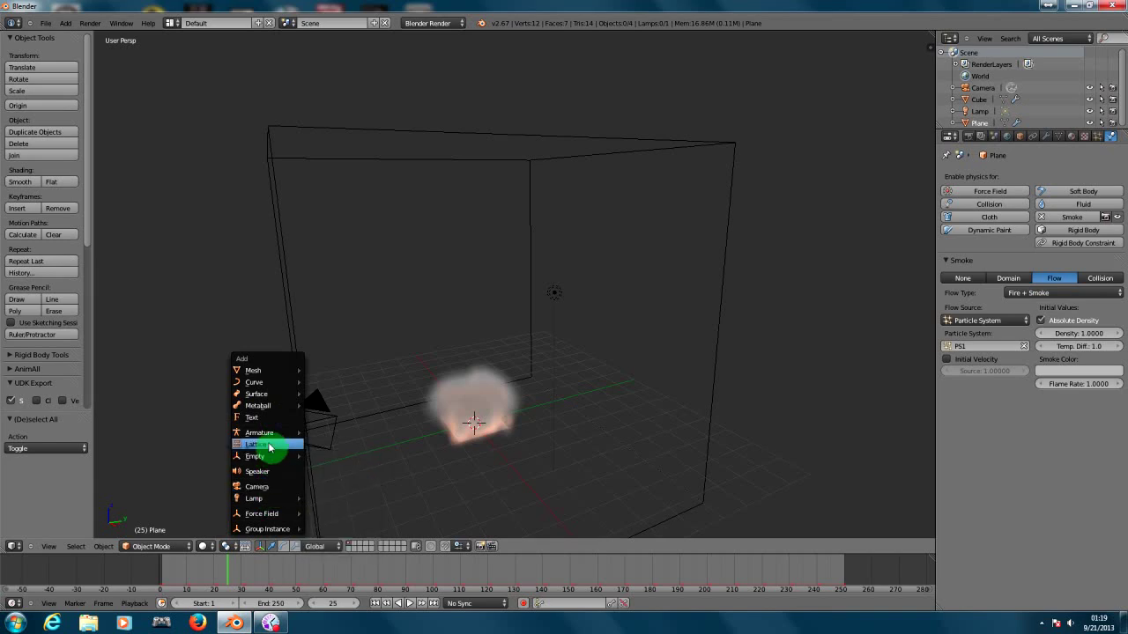
mouse_move(273, 437)
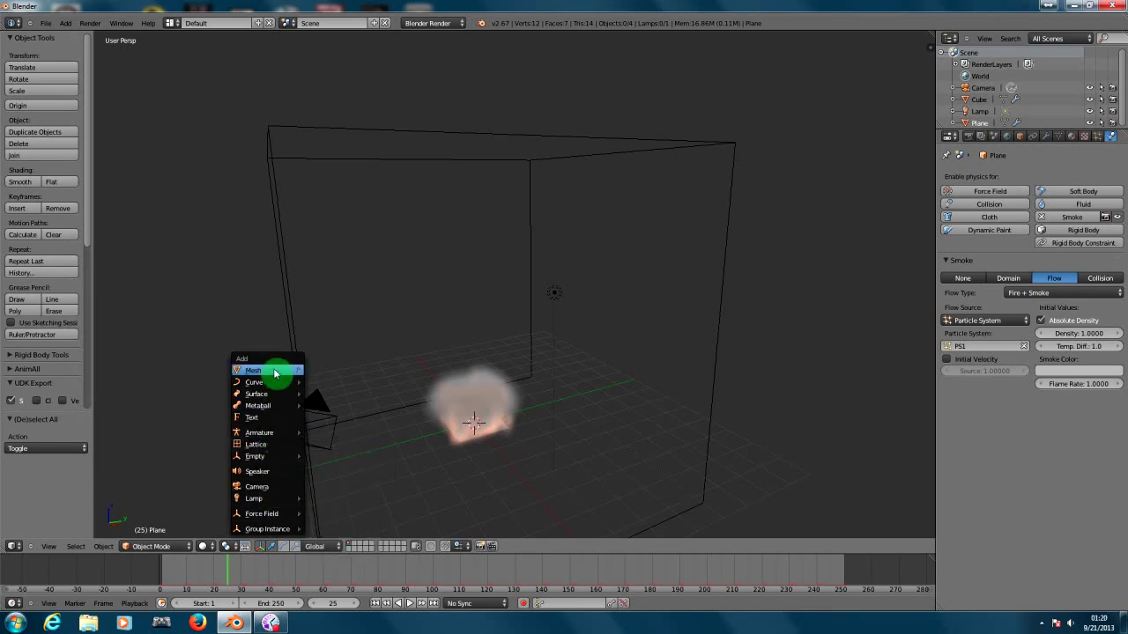
mouse_move(275, 374)
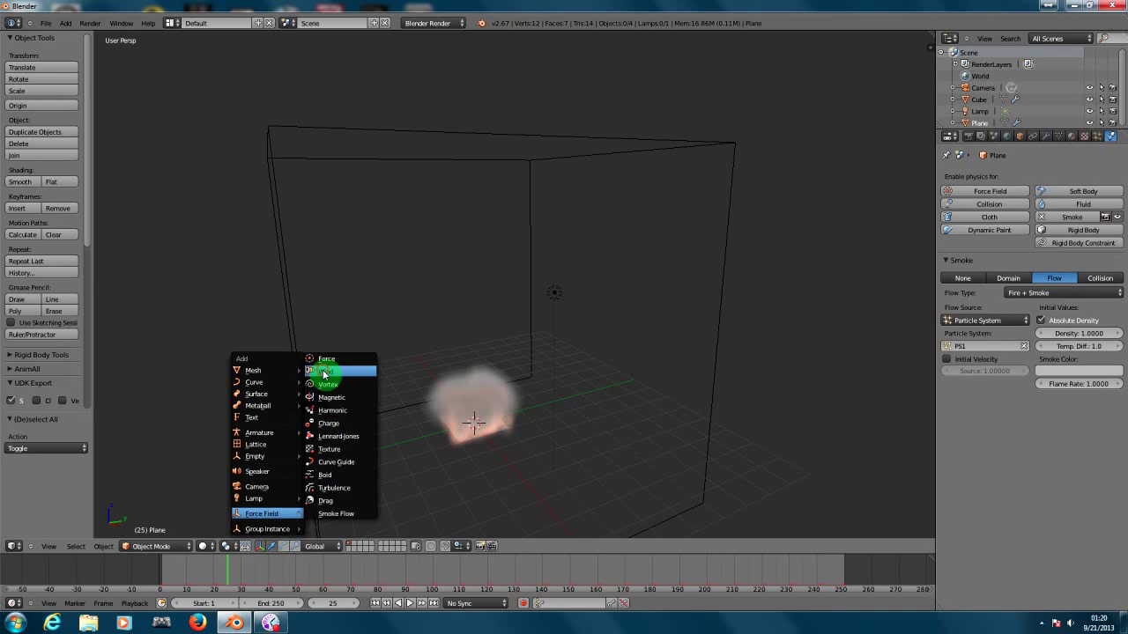
left_click(323, 374)
left_click_drag(516, 417, 245, 329)
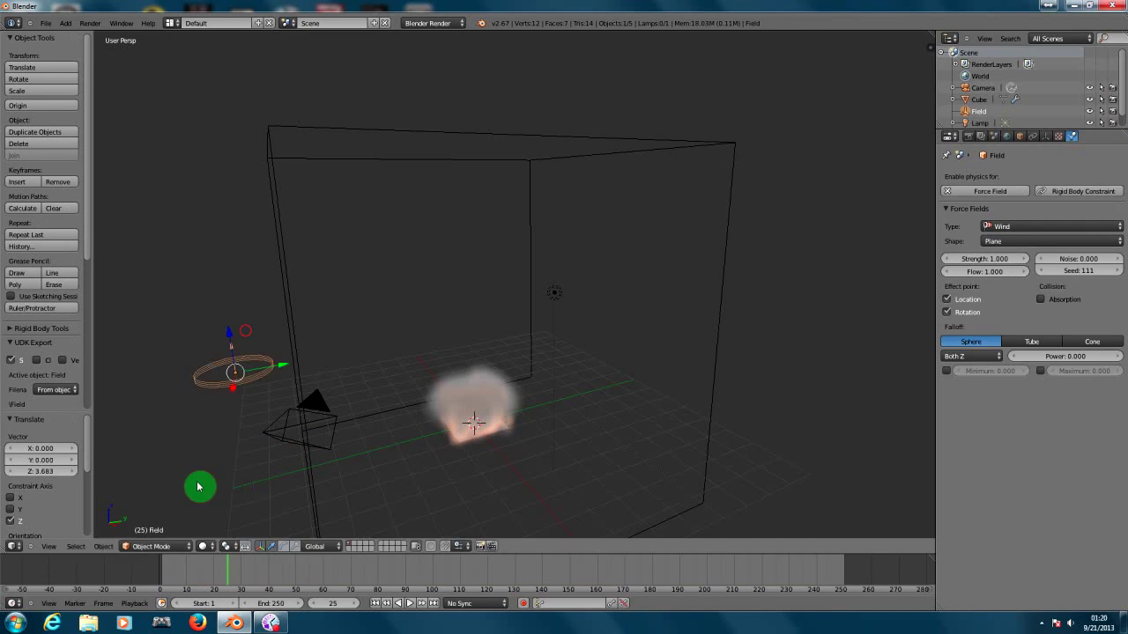
Try rotating the wind field with the gizmo and typed angles, undoing each attempt
left_click(269, 547)
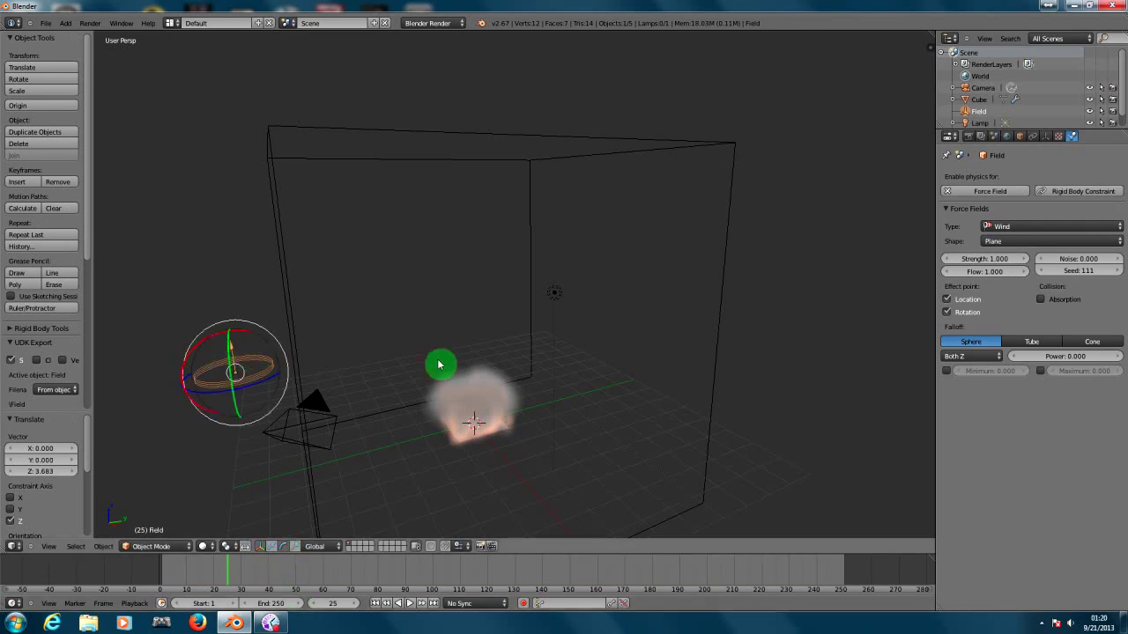
left_click(261, 547)
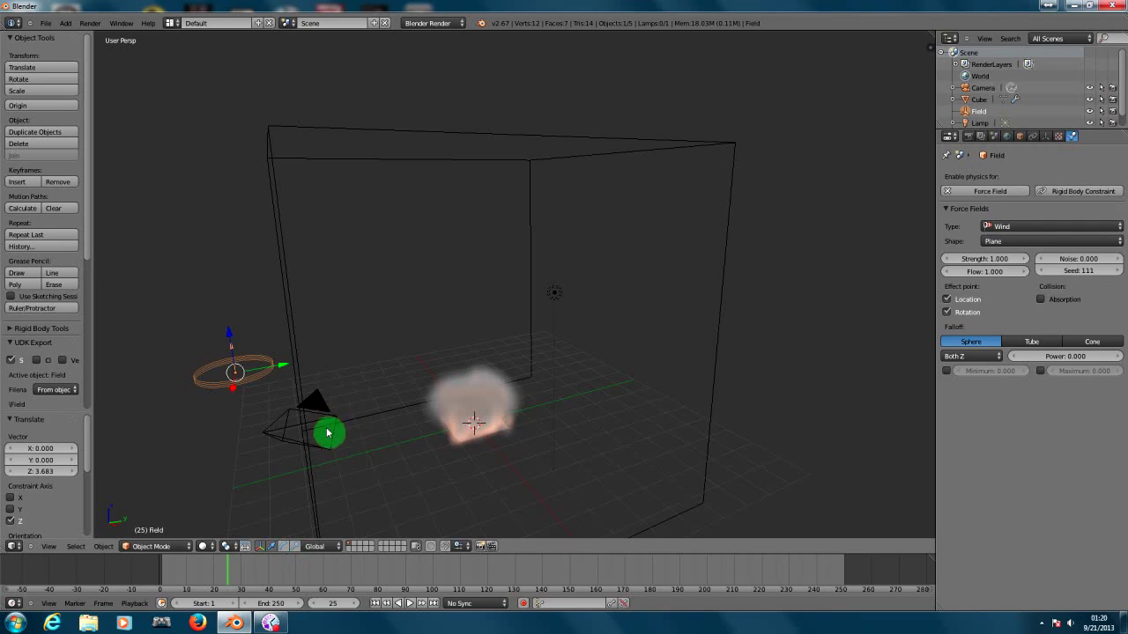
key("r")
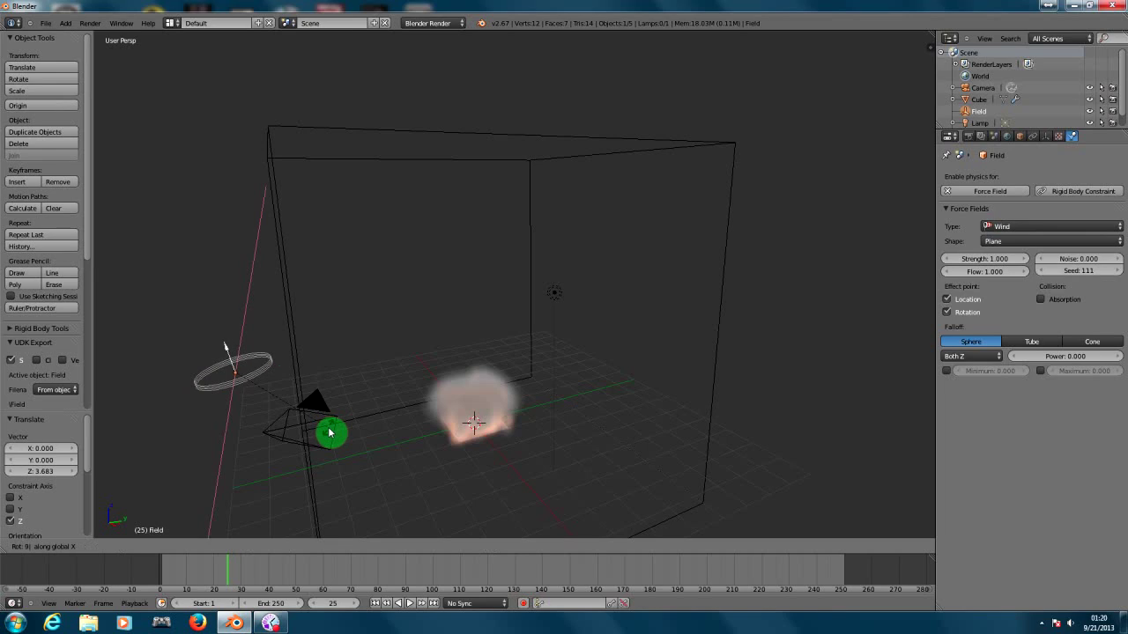
key("0")
key("Return")
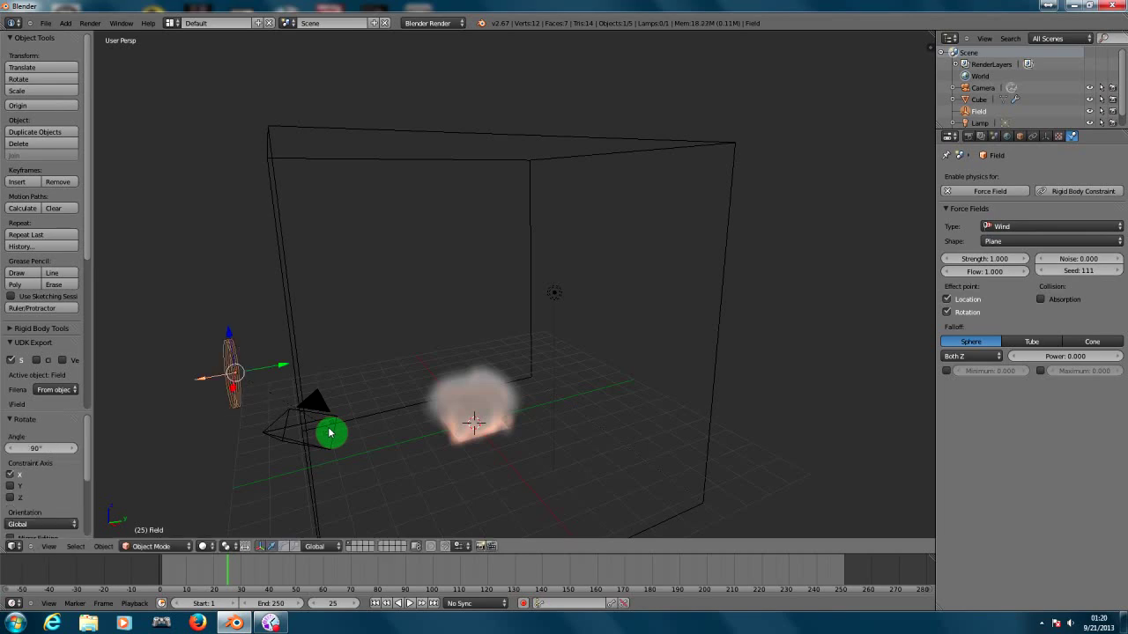
key("ctrl+z")
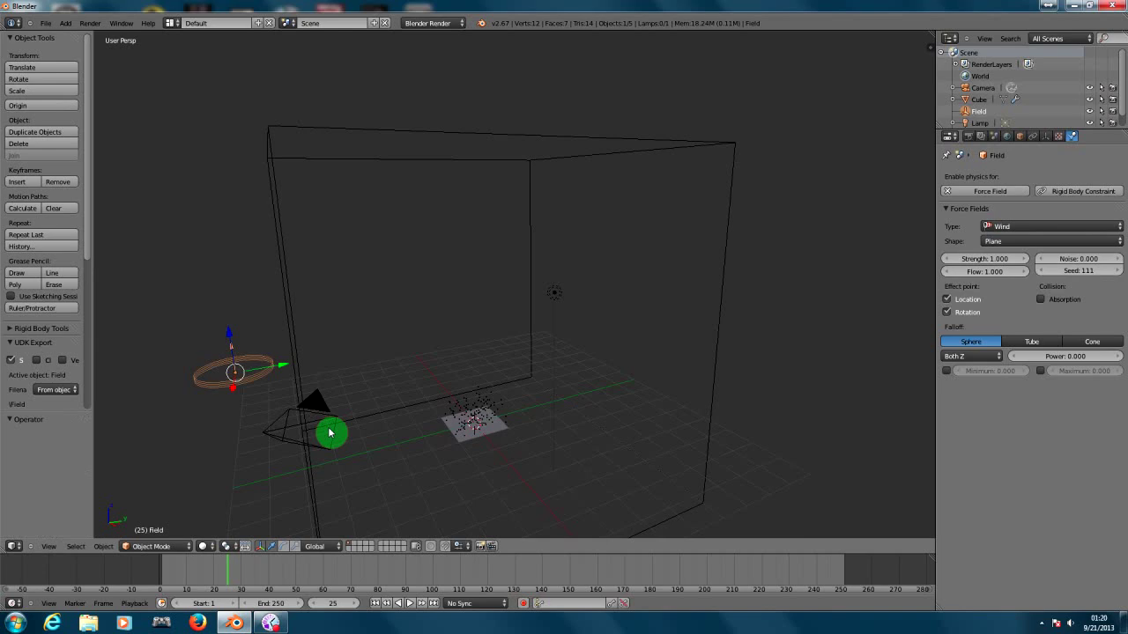
key("r")
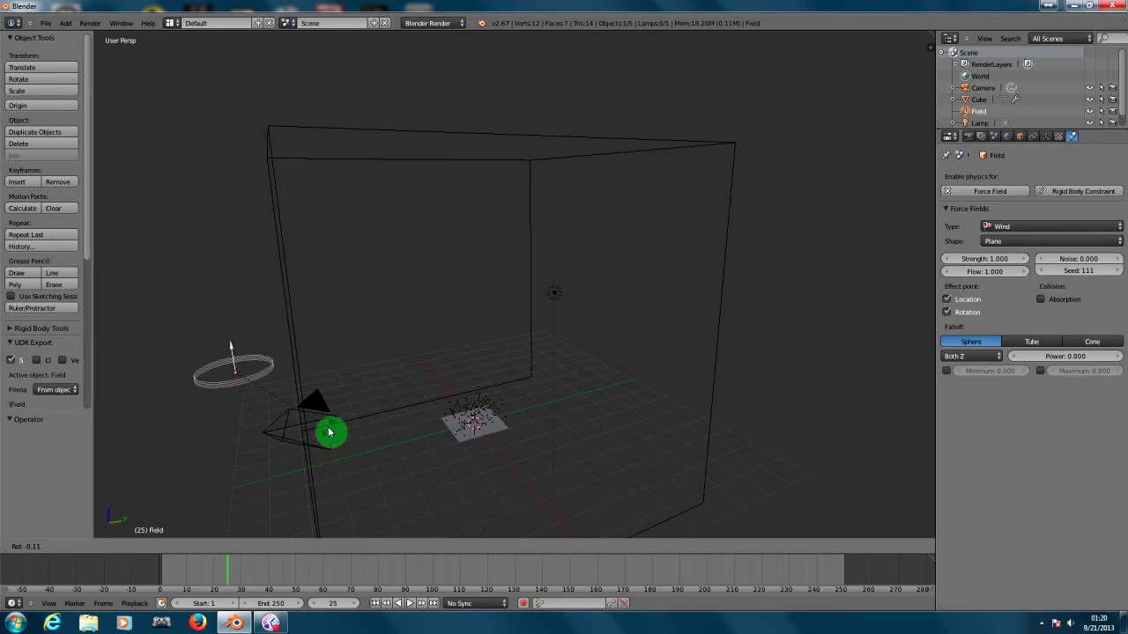
key("0")
key("Return")
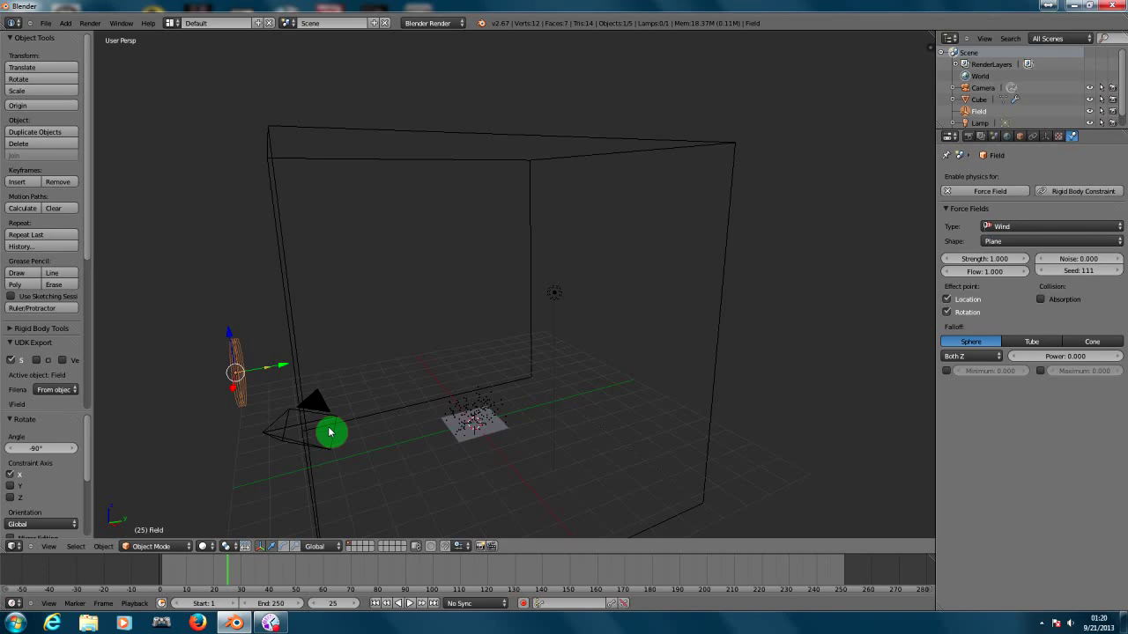
key("ctrl+z")
Rotate the wind field 90° about X so it stands upright
key("r")
key("x")
key("9")
key("0")
key("Return")
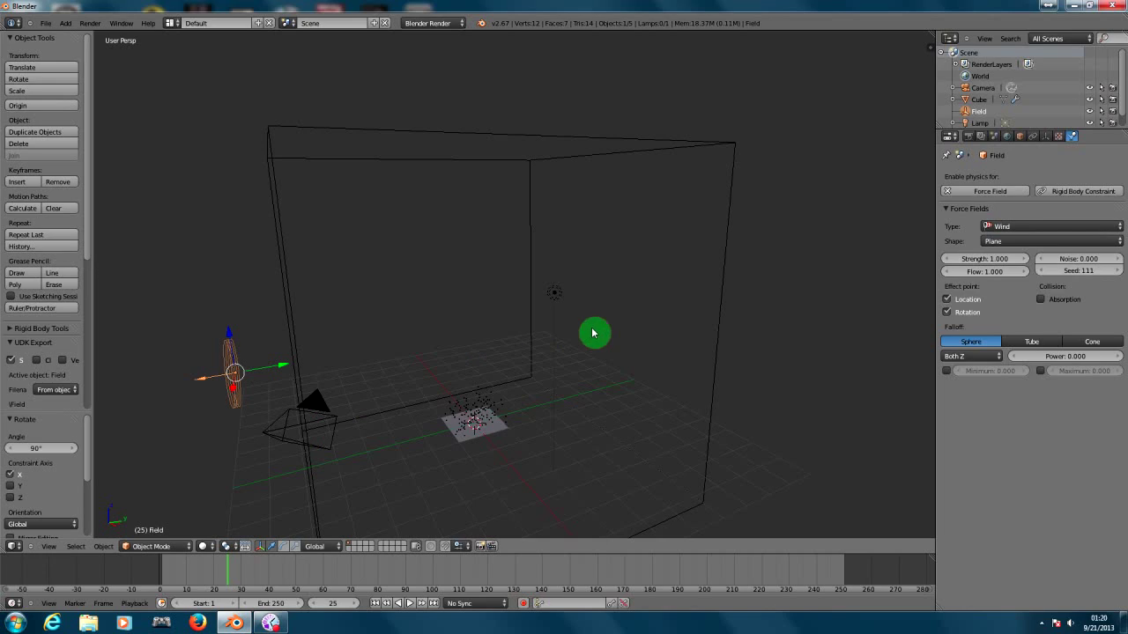
Play the smoke simulation and move the wind field along Y to 2.636, toward the smoke
left_click(408, 604)
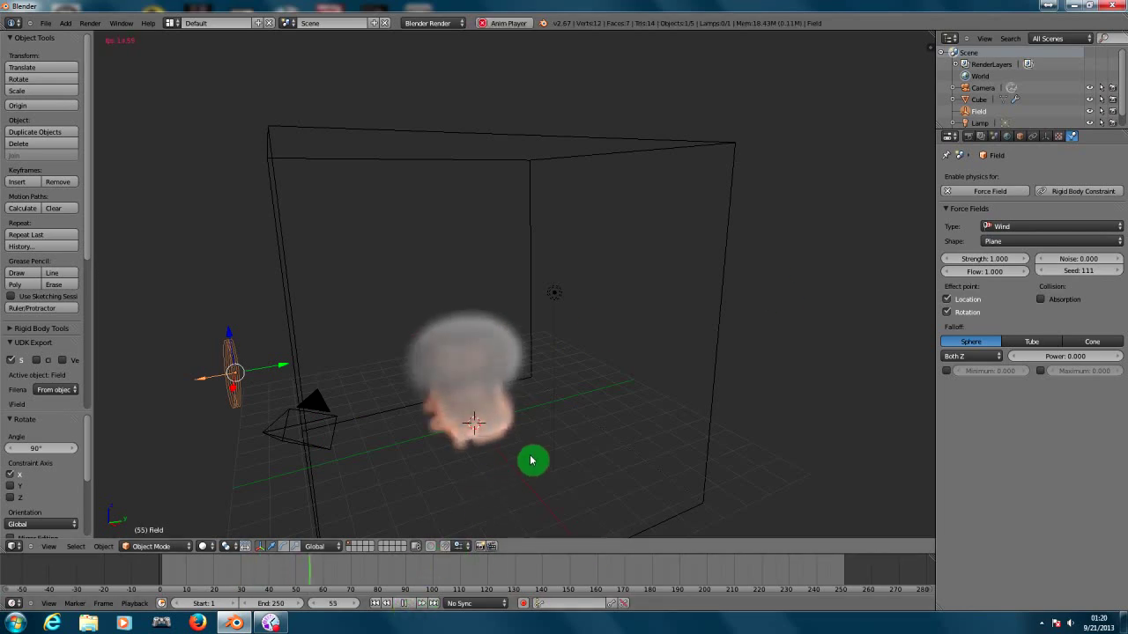
mouse_move(584, 413)
middle_mouse_down()
mouse_move(553, 403)
mouse_move(576, 420)
middle_mouse_up()
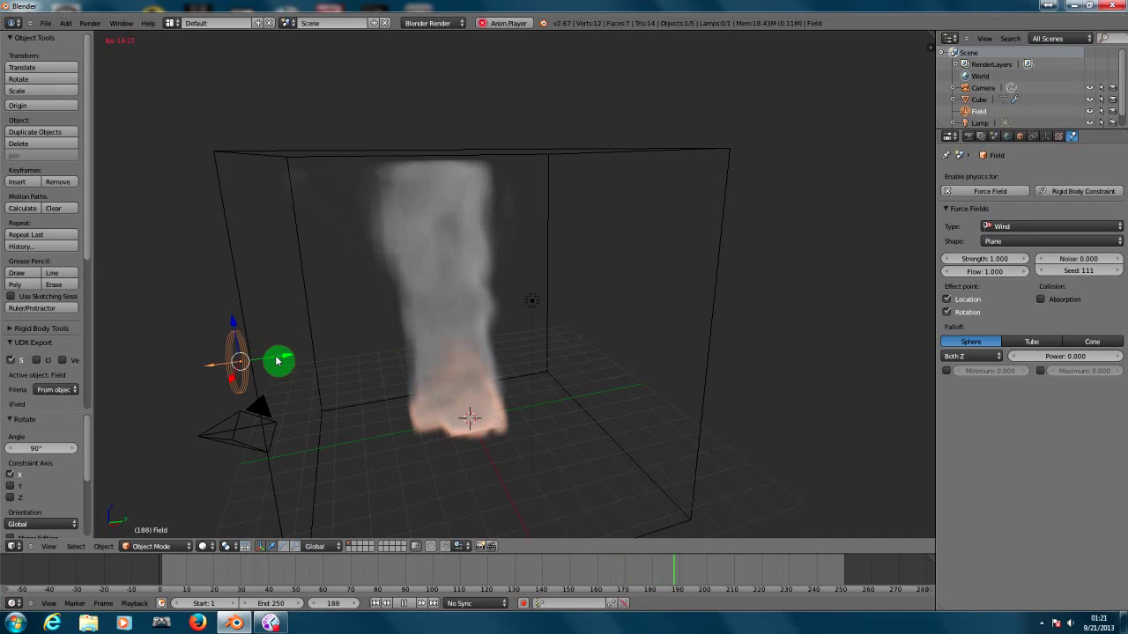
left_click_drag(297, 359, 379, 357)
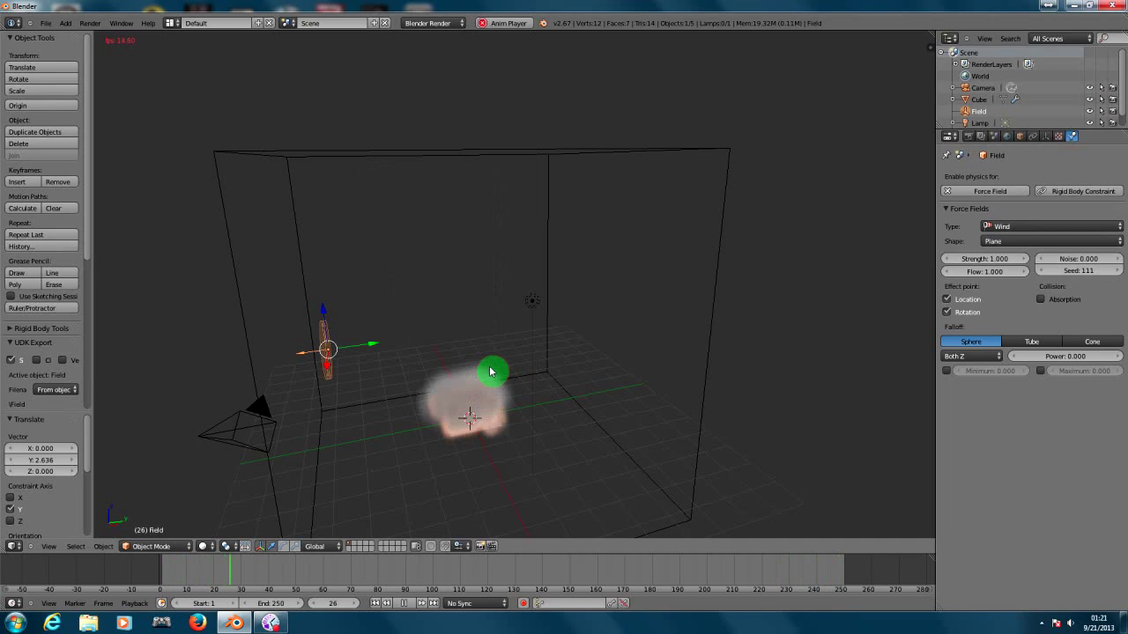
middle_click_drag(507, 391, 483, 378)
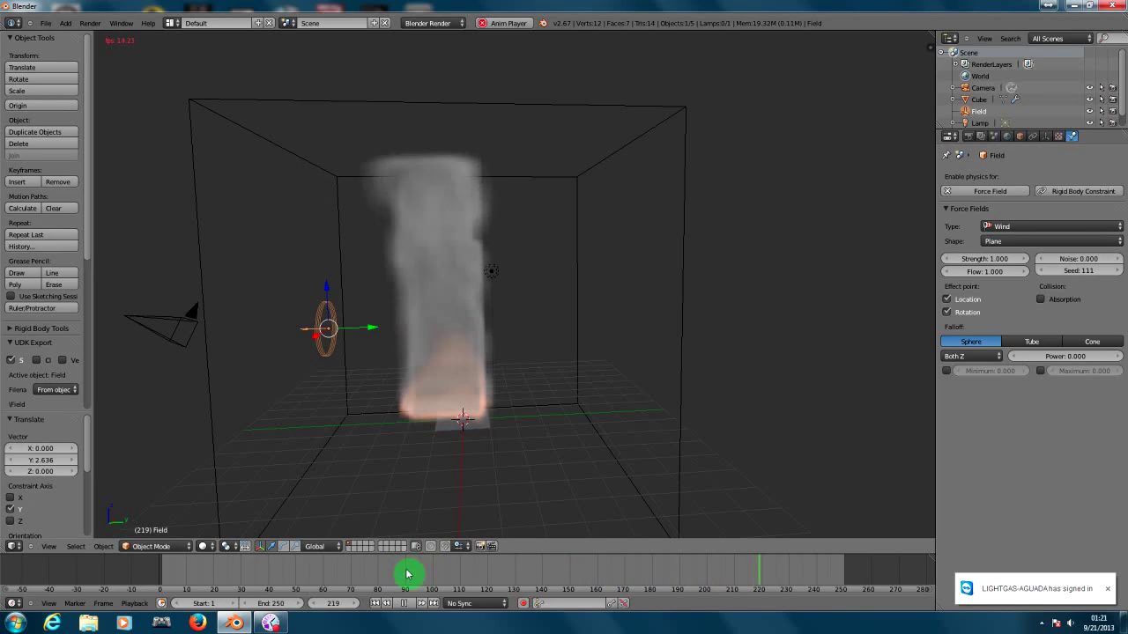
Stop playback, rotate the wind field -90° about X, and move it to Y 3.578
left_click(409, 604)
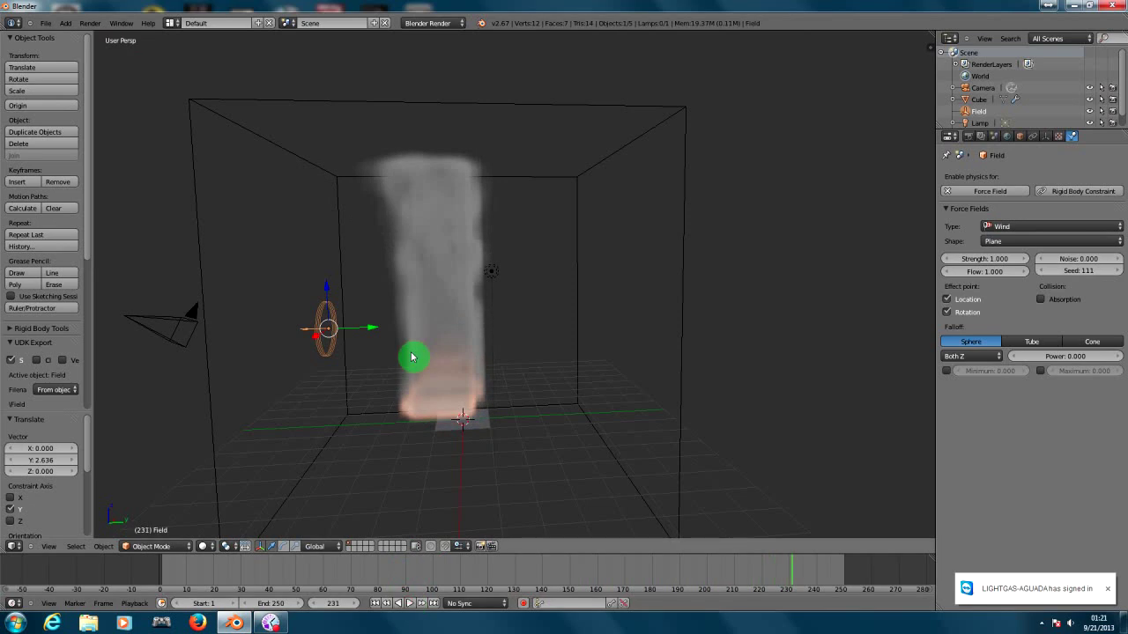
key("Down")
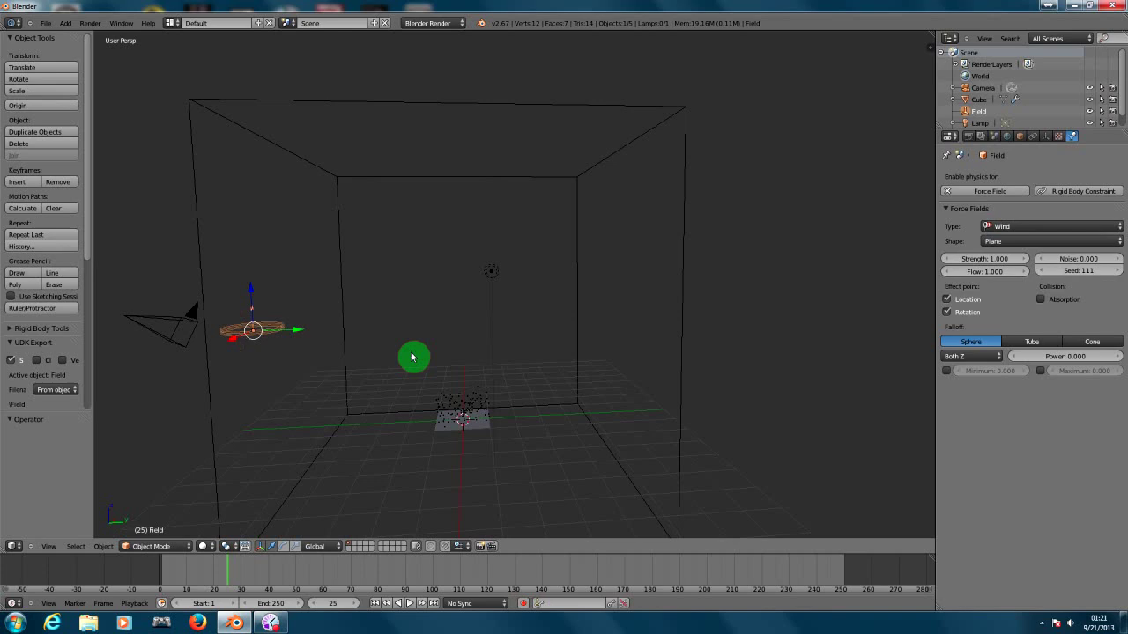
type("r-90")
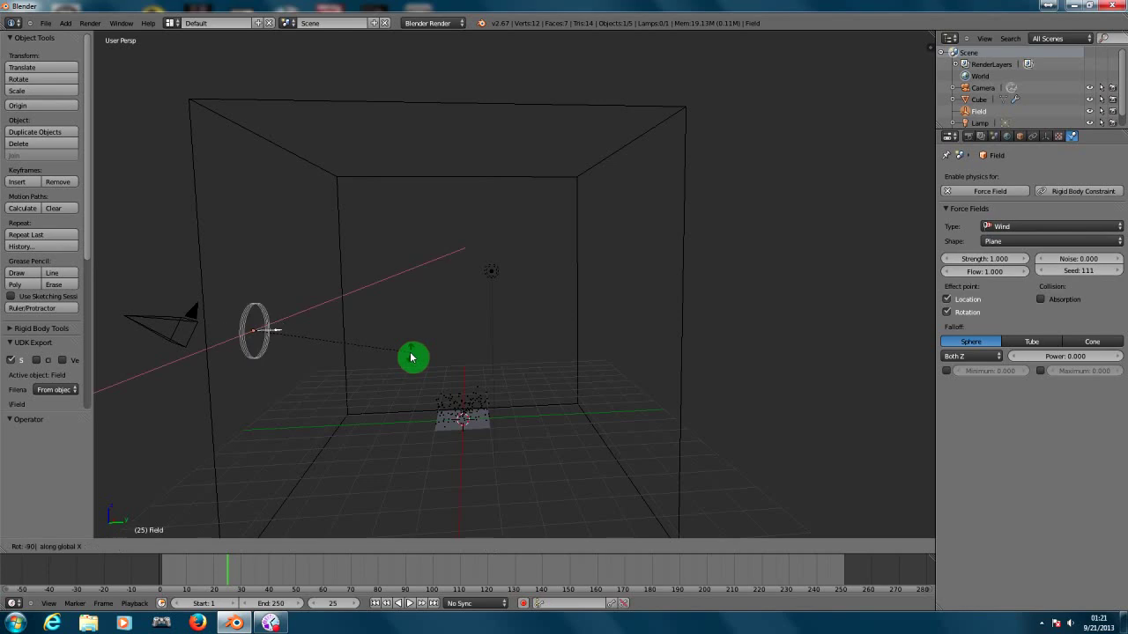
key("Return")
left_click_drag(297, 333, 399, 328)
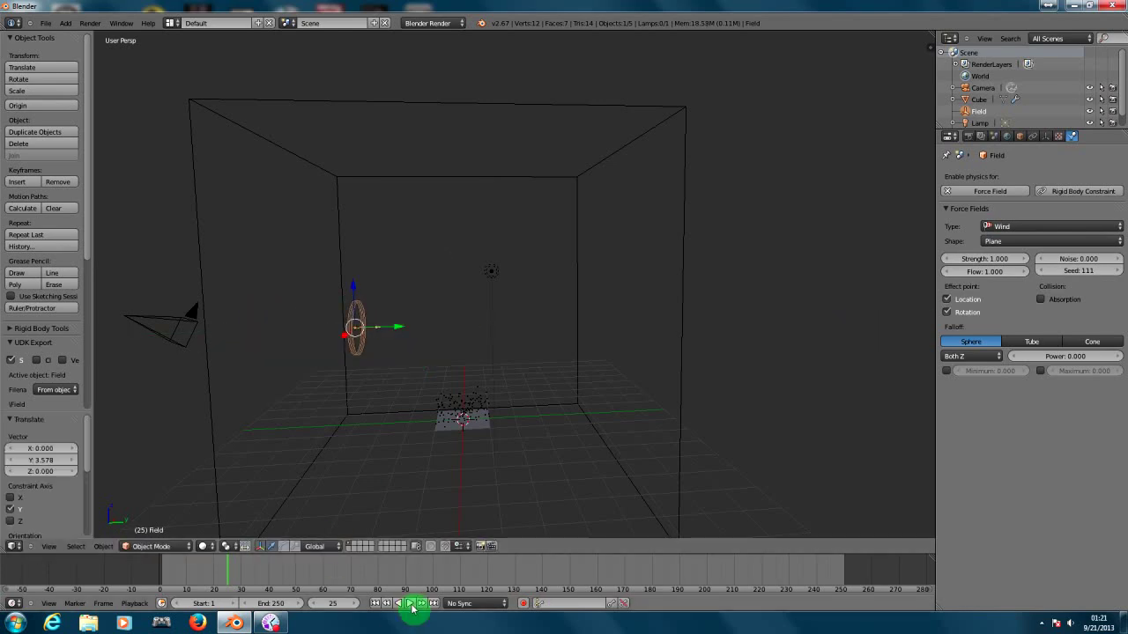
Replay the simulation from frame 1 and lower the wind field 1.789 units along Z
left_click(376, 603)
left_click(410, 603)
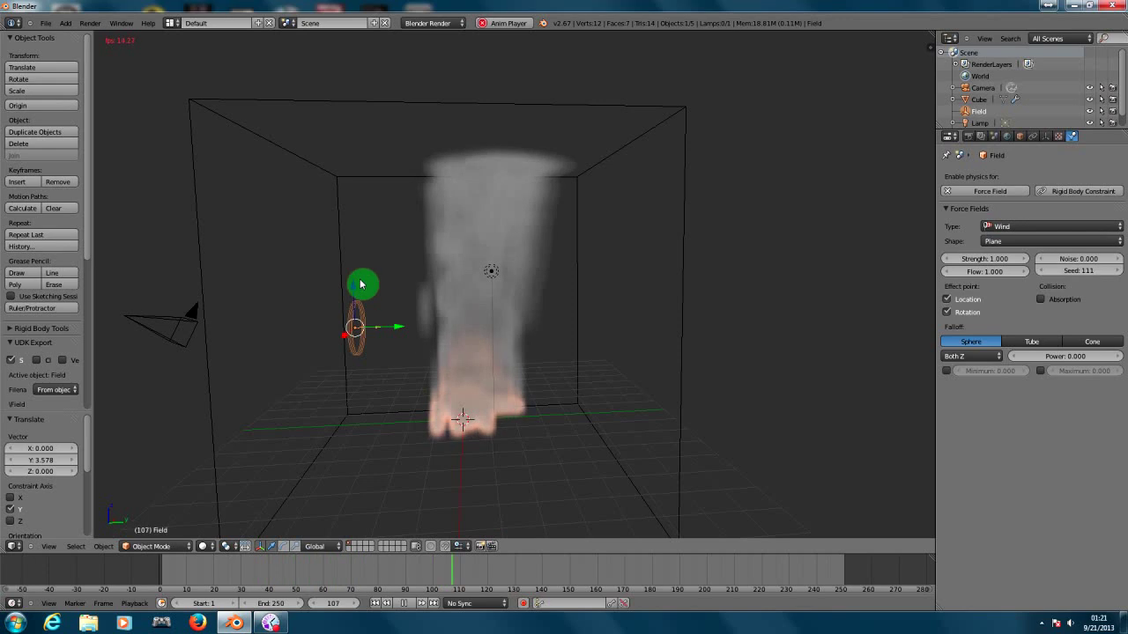
left_click_drag(361, 284, 399, 238)
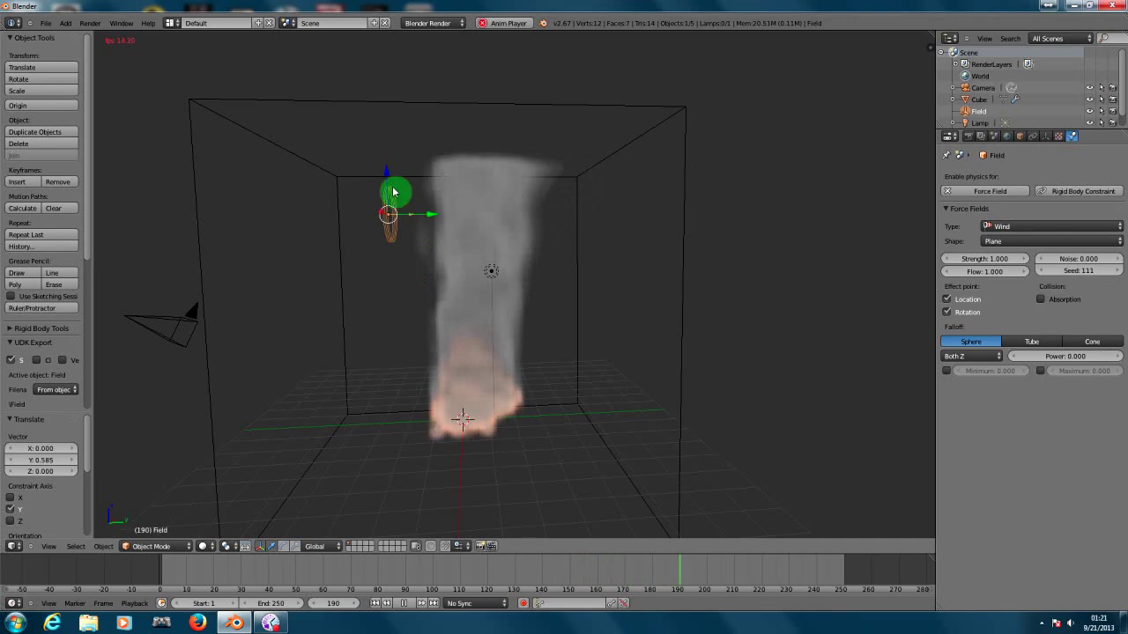
left_click_drag(388, 178, 392, 220)
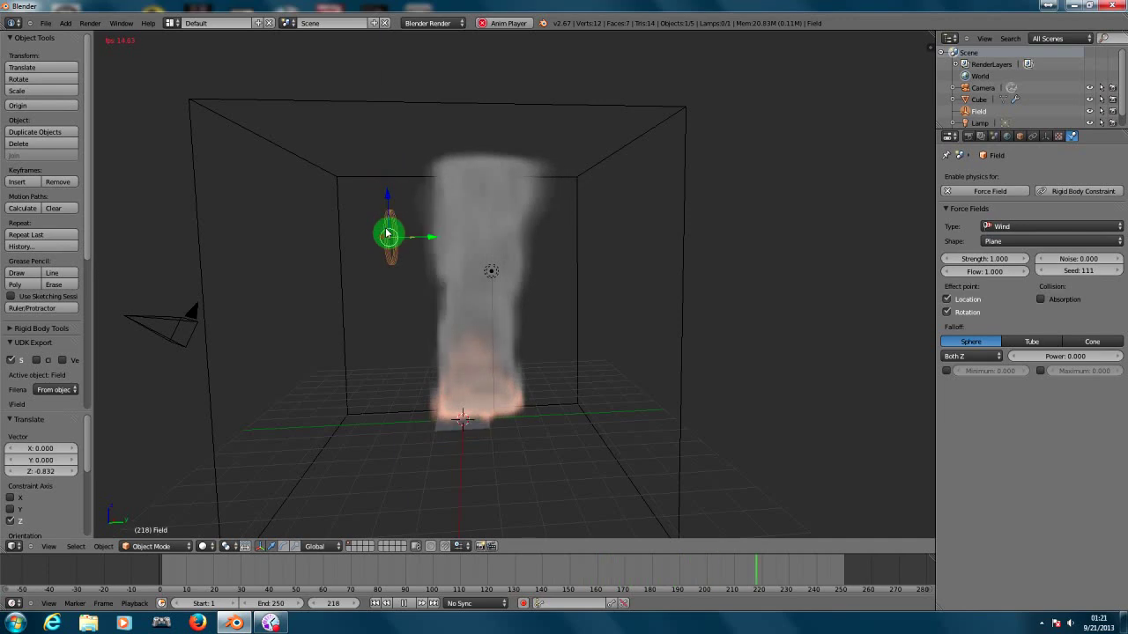
left_click_drag(388, 215, 388, 251)
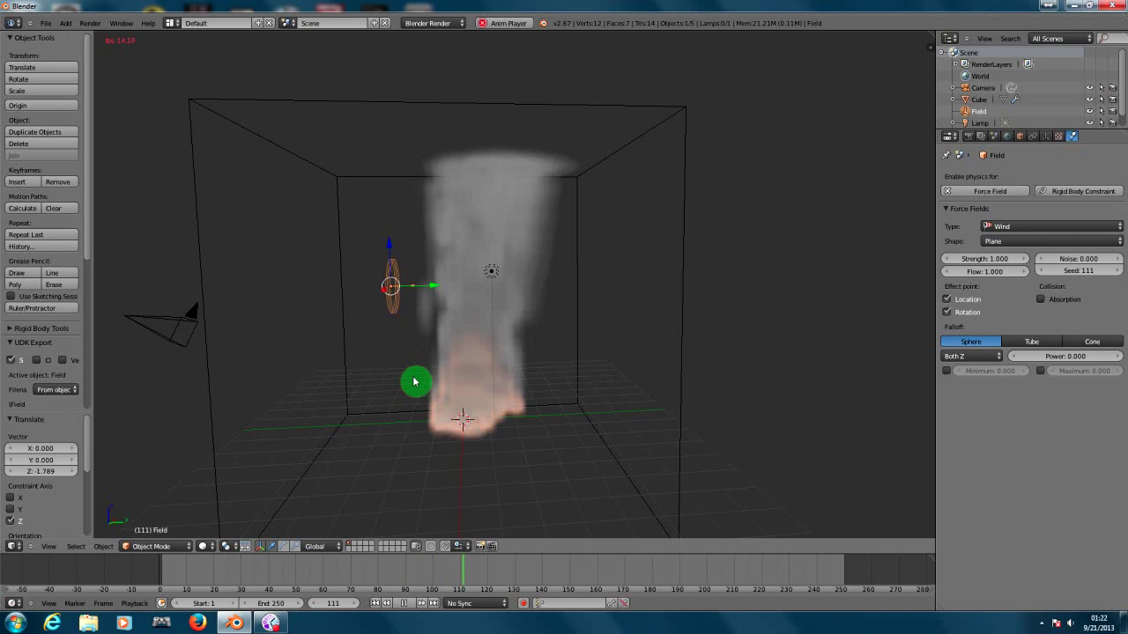
Scale the particle-emitting plane by 2.104, then deselect all objects
right_click(474, 416)
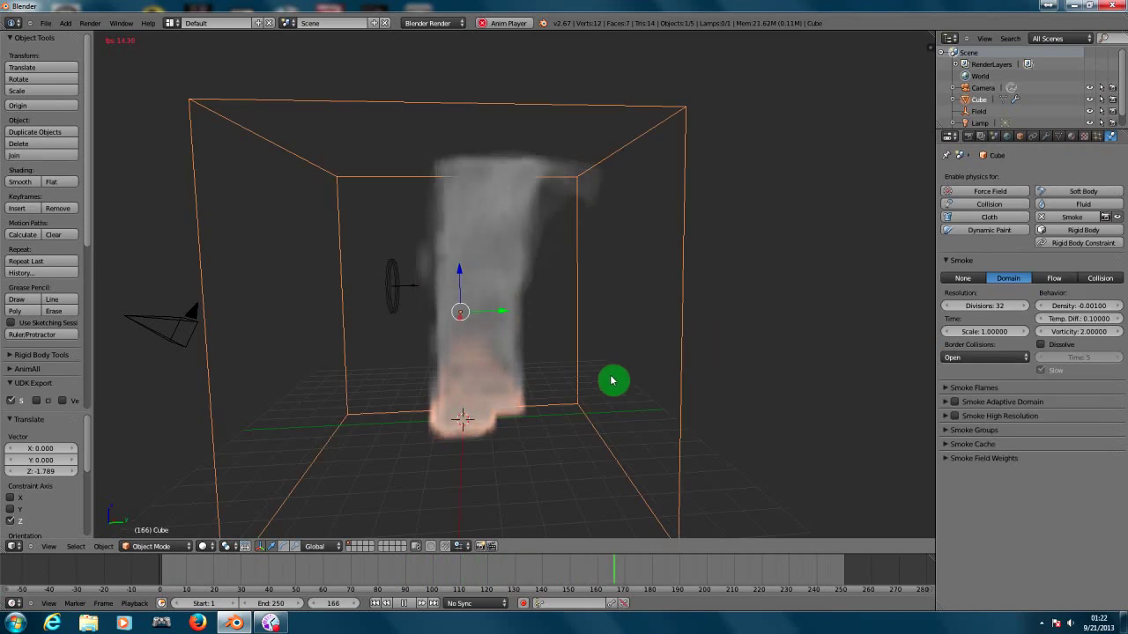
right_click(464, 424)
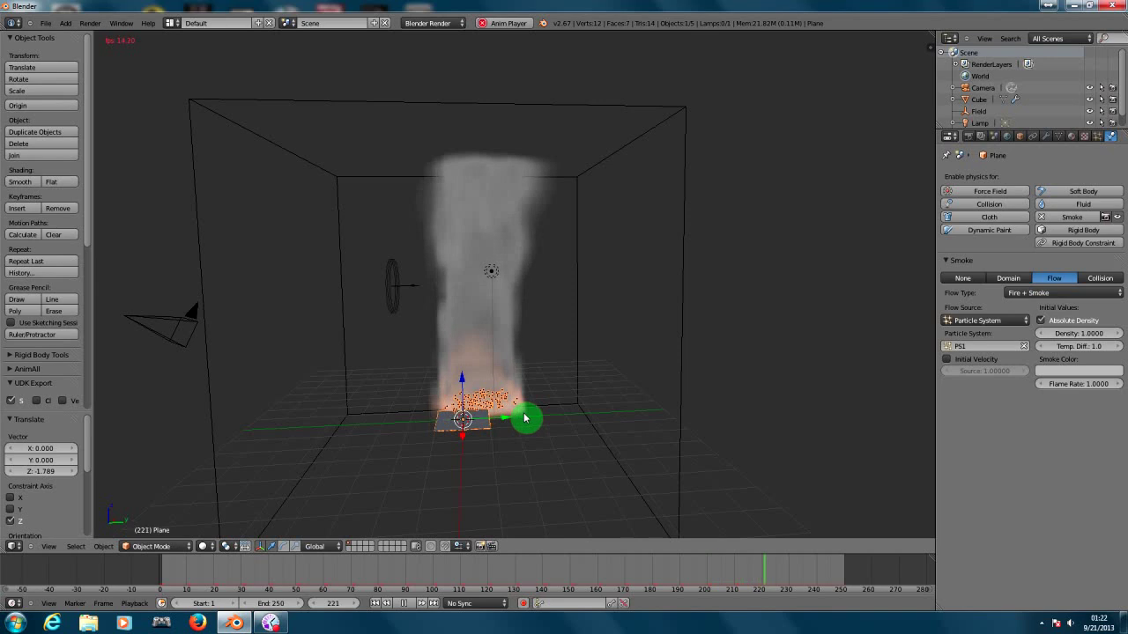
key("s")
left_click(590, 399)
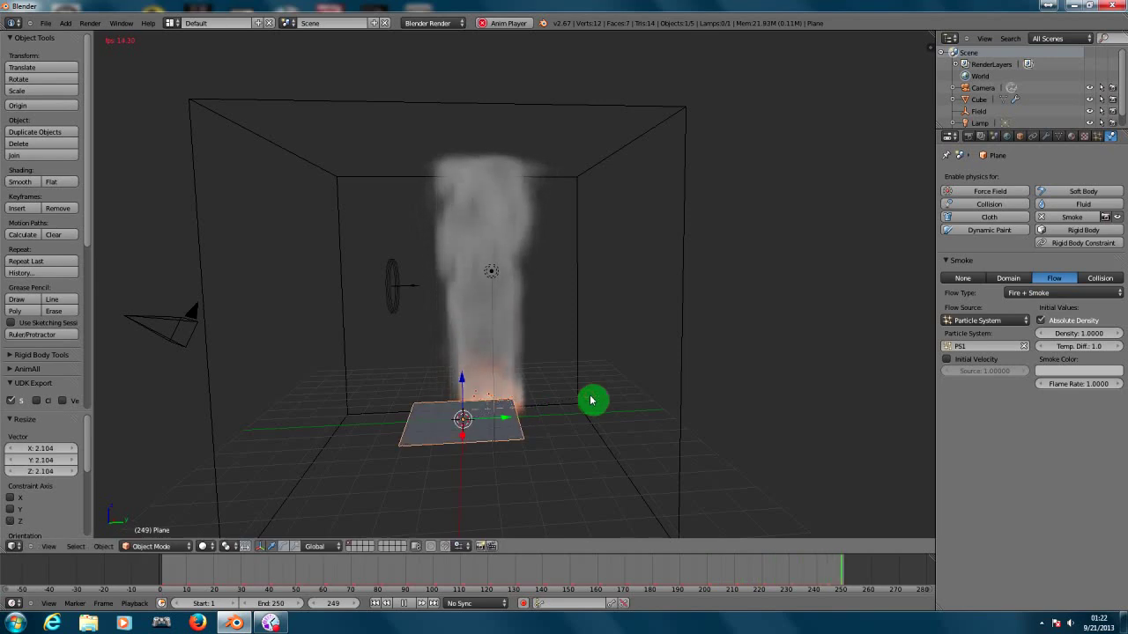
key("a")
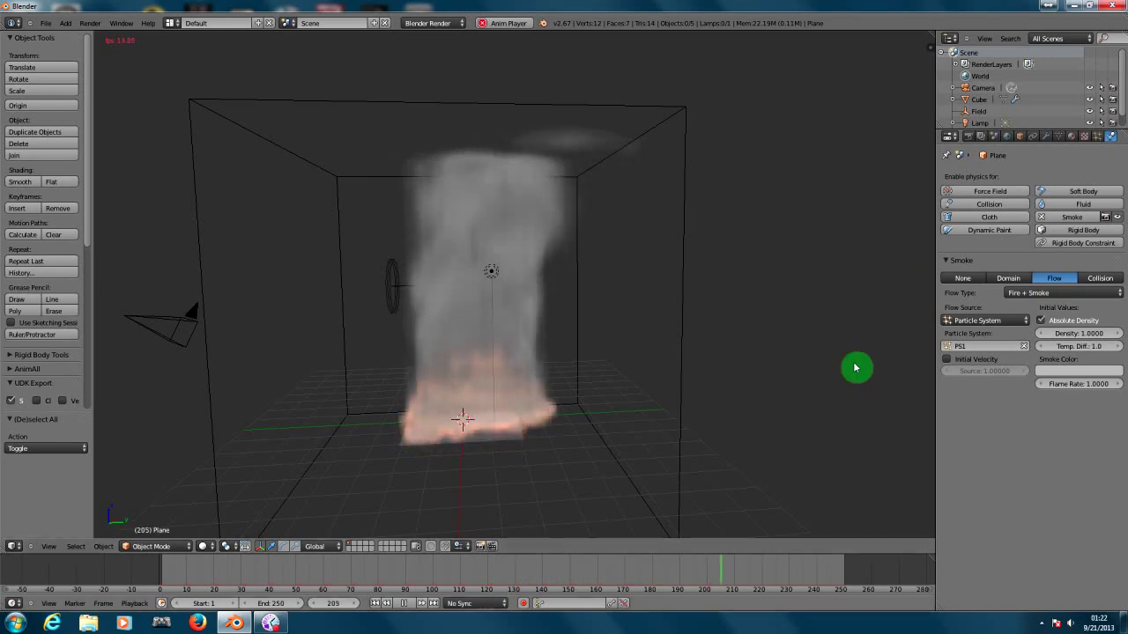
Set the plane's Smoke Flow type to Fire and stop the playback
left_click(1036, 292)
left_click(1020, 244)
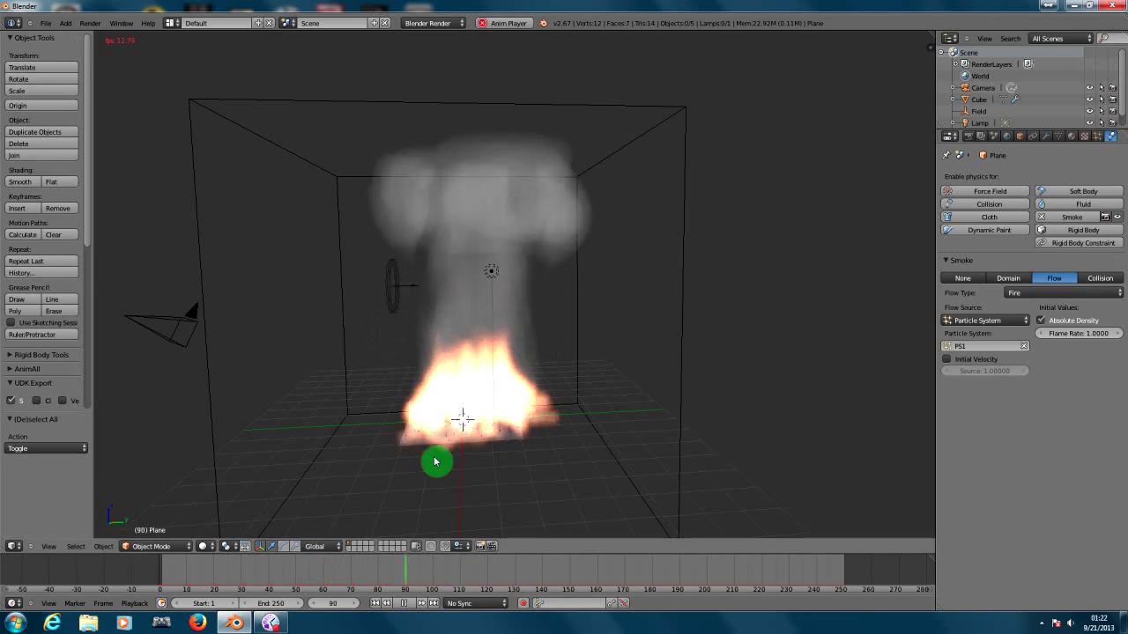
middle_click_drag(440, 461, 405, 454)
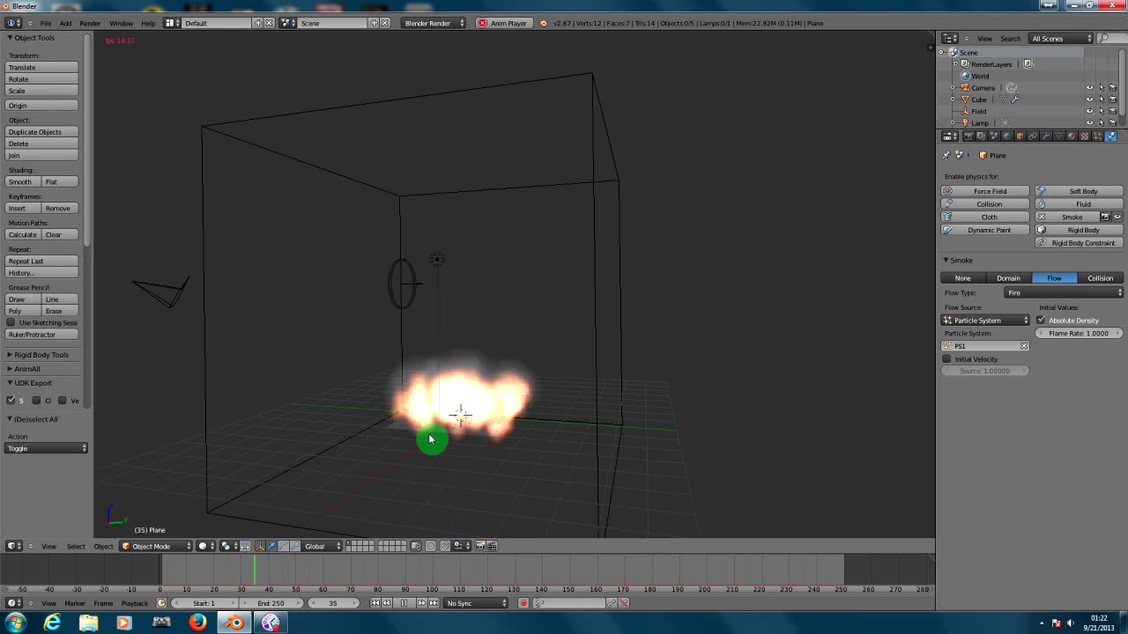
left_click(408, 606)
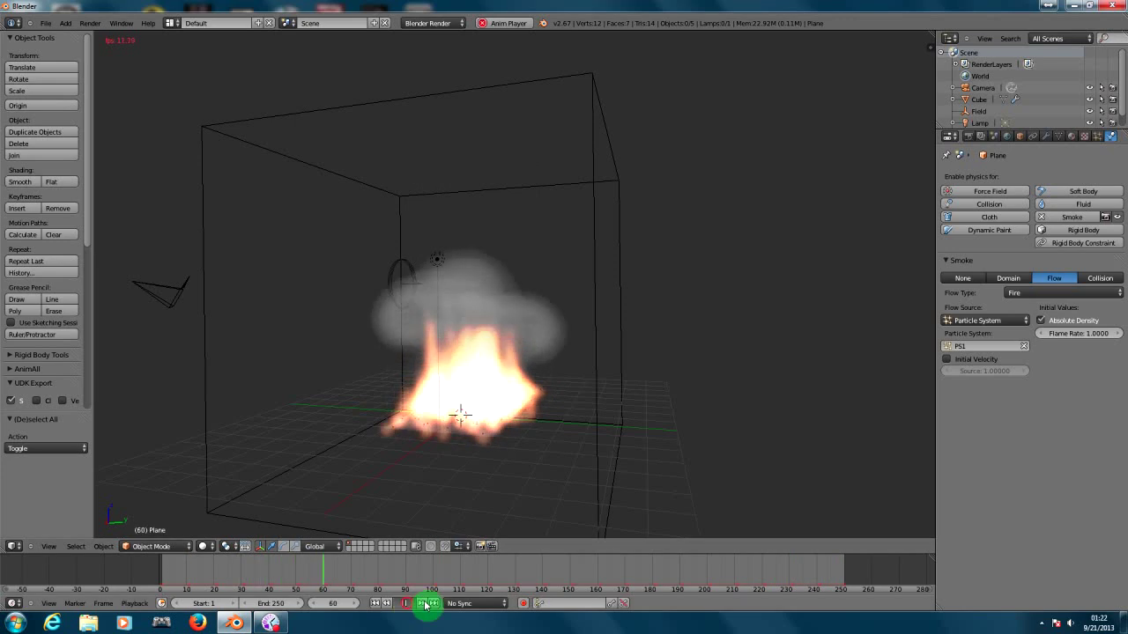